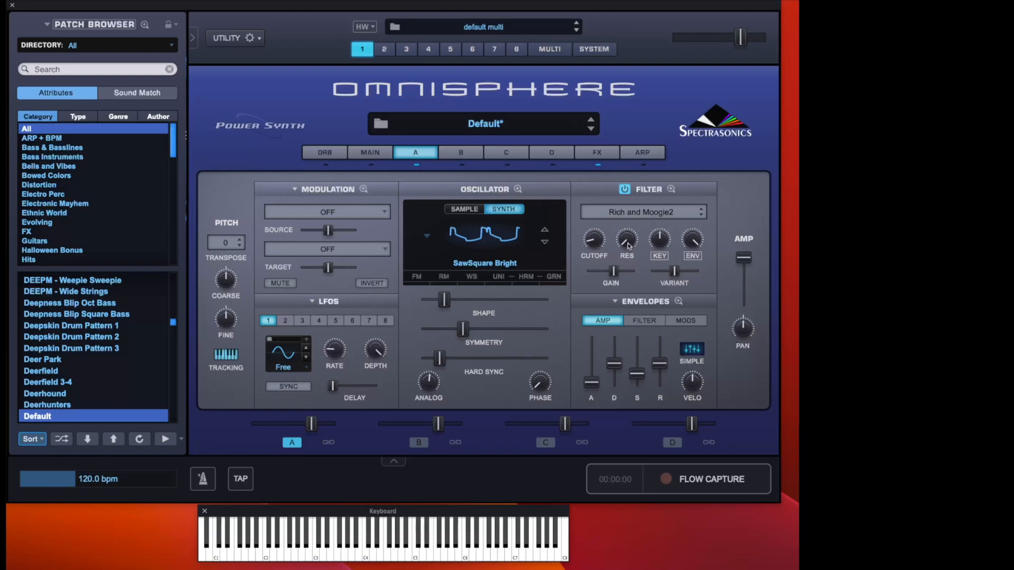
- Modulate the oscillator's Shape with an LFO
right_click(444, 301)
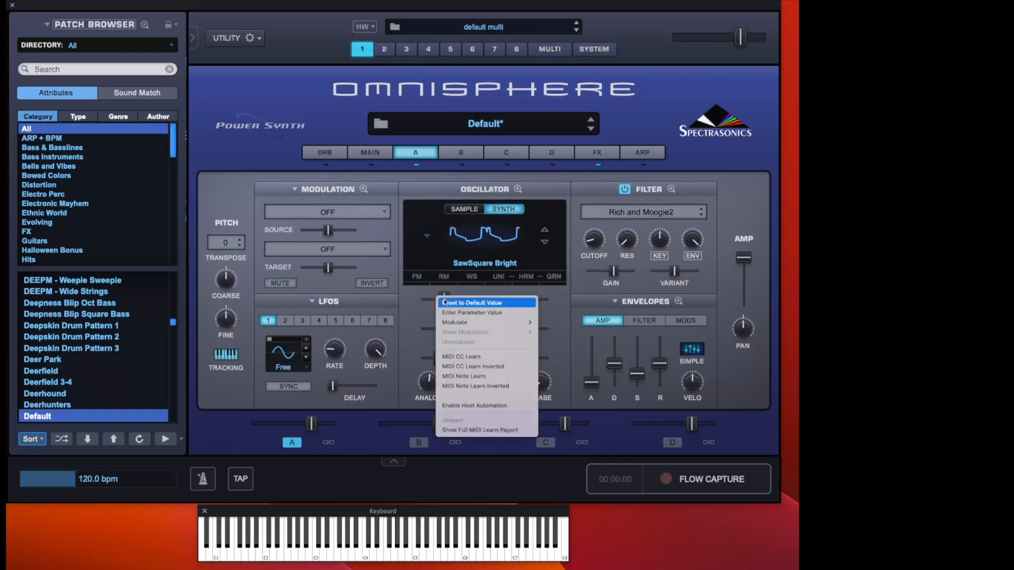
mouse_move(525, 321)
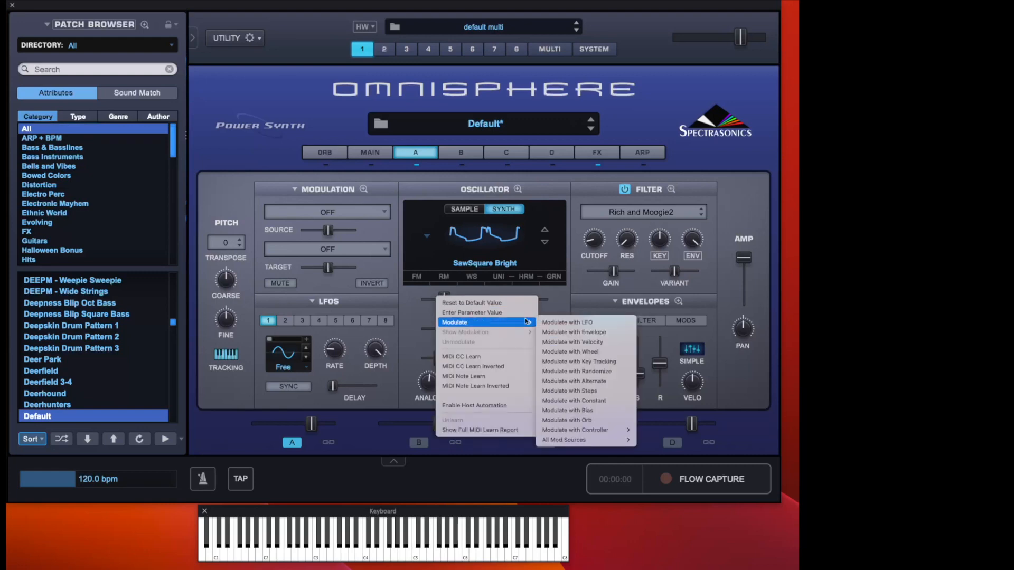
click(570, 323)
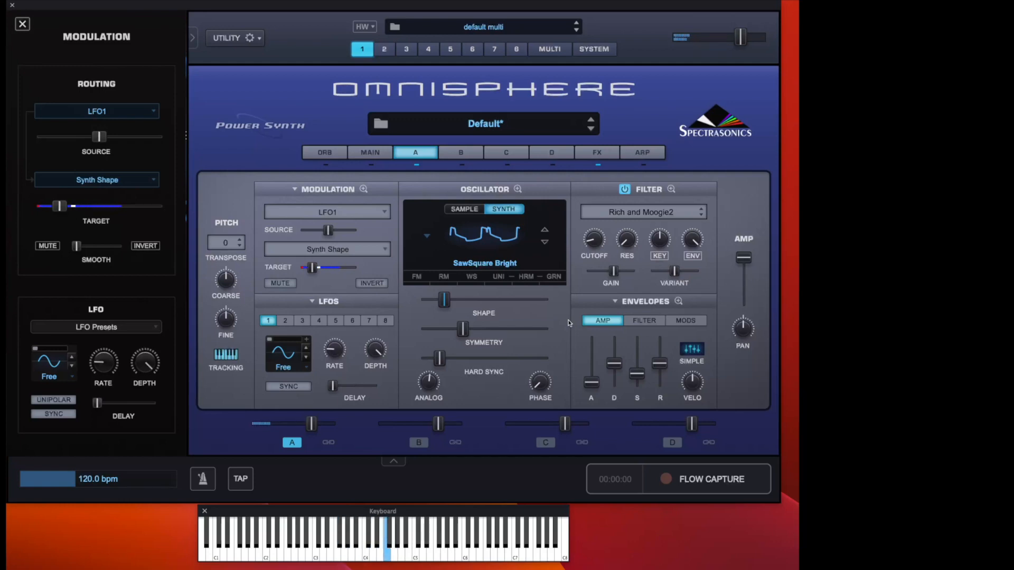
right_click(446, 300)
mouse_move(476, 324)
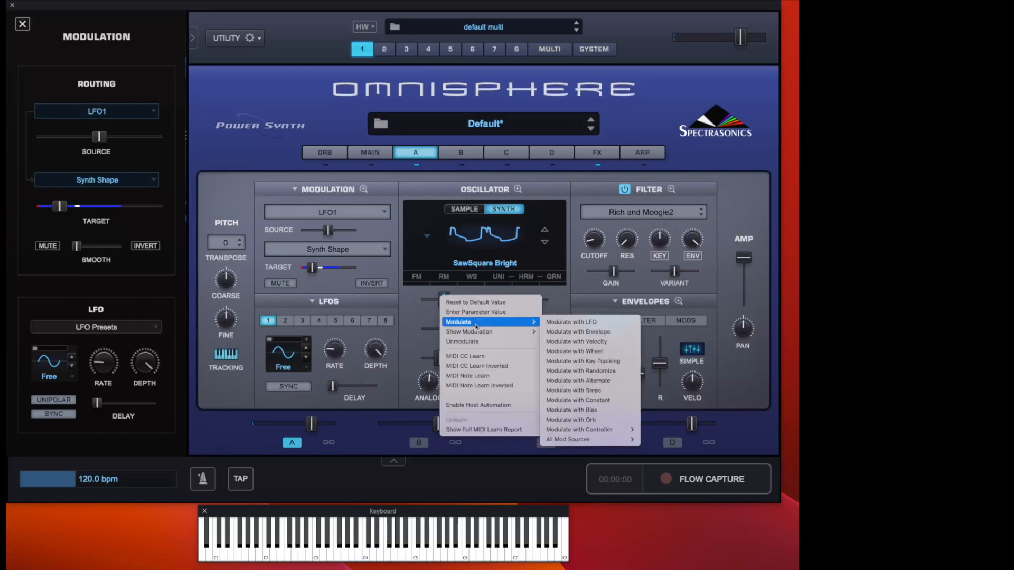
click(413, 310)
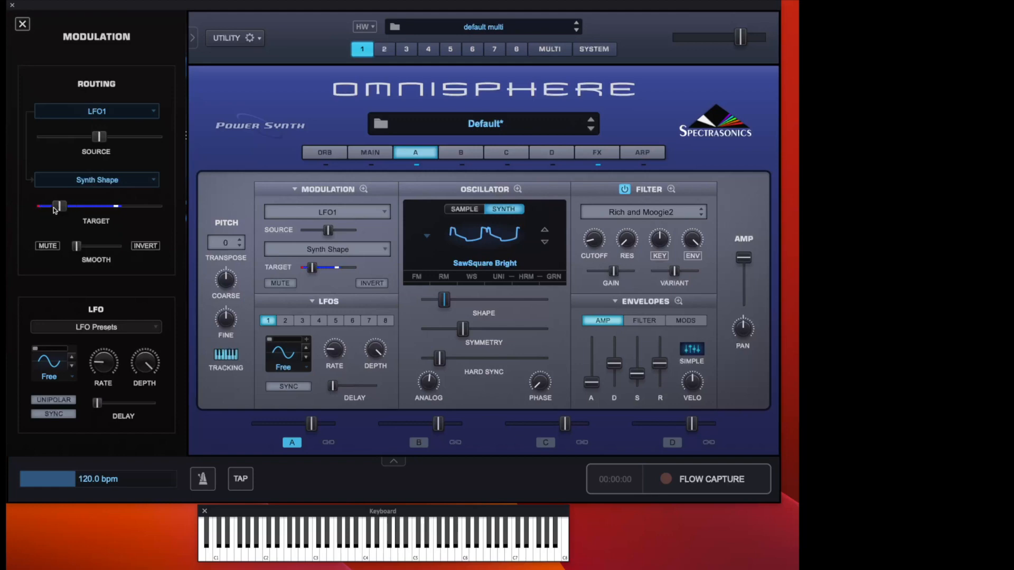
- Try the Triangle and Square waveforms on LFO1 as it modulates the oscillator's Shape
click(49, 368)
click(48, 367)
click(49, 368)
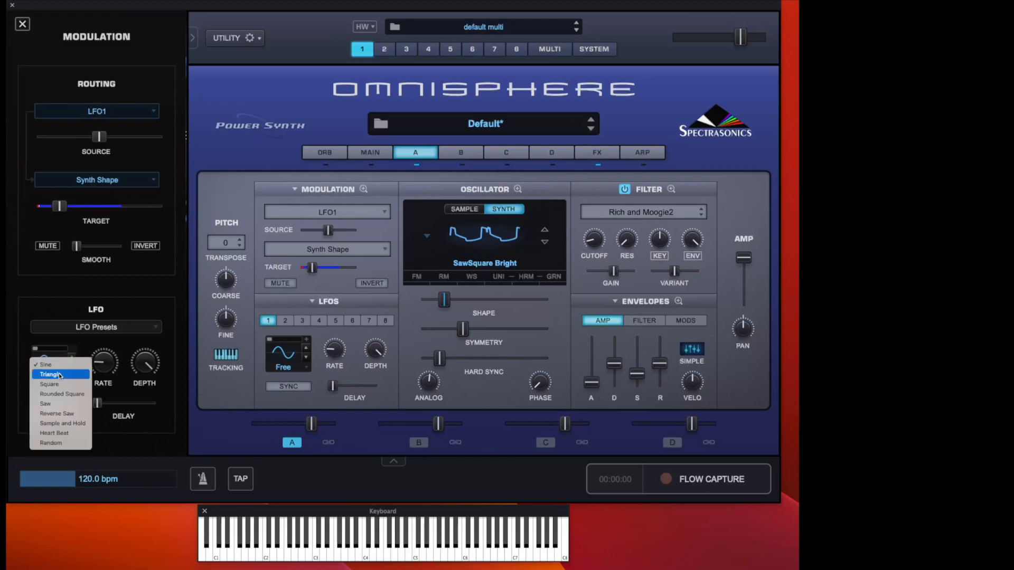
click(60, 375)
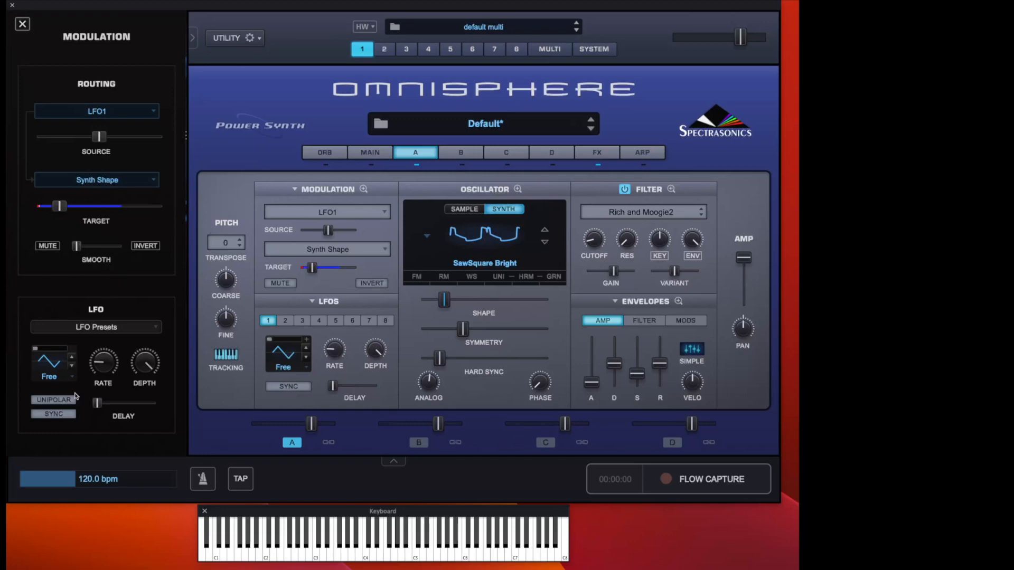
click(58, 365)
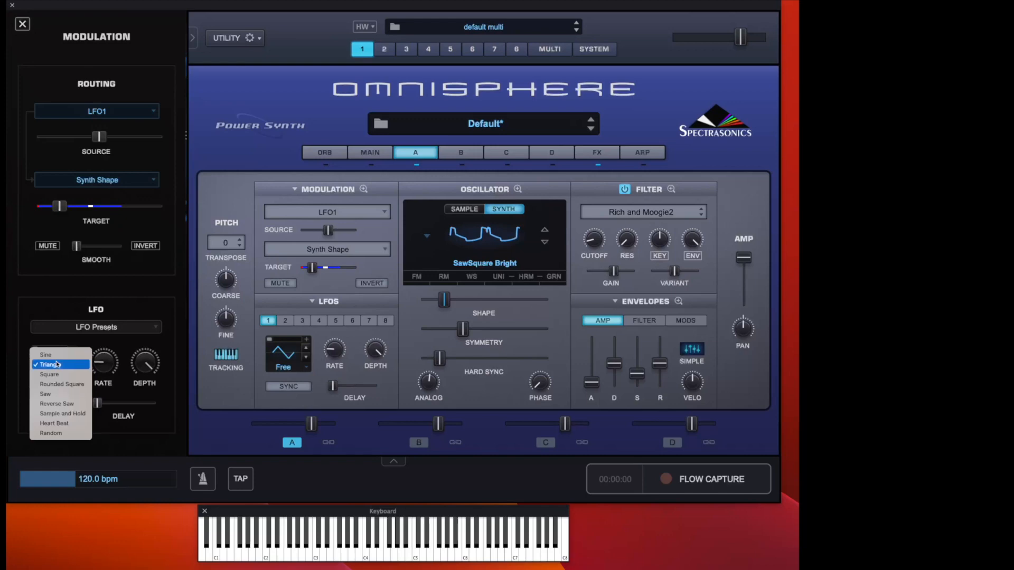
click(56, 373)
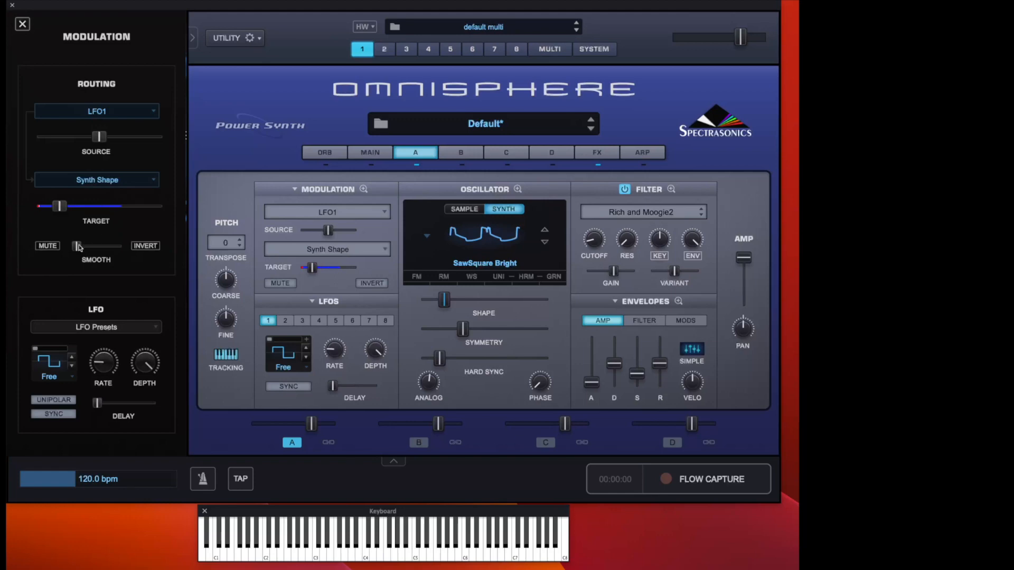
- Raise the modulation's Smooth amount and return it to minimum, and switch LFO1 to the Rounded Square waveform
drag(78, 248, 117, 246)
drag(116, 246, 67, 252)
click(56, 367)
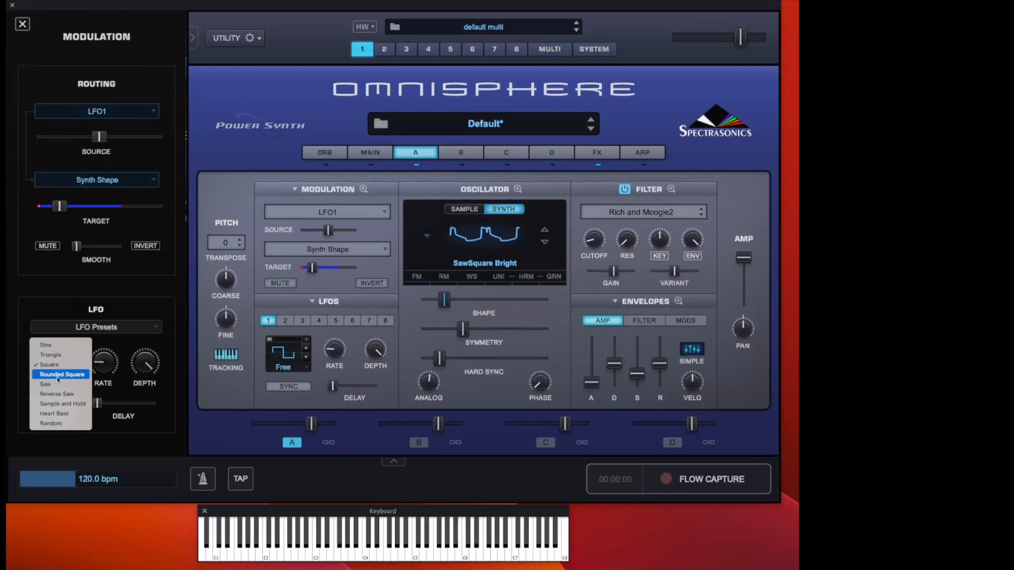
click(58, 375)
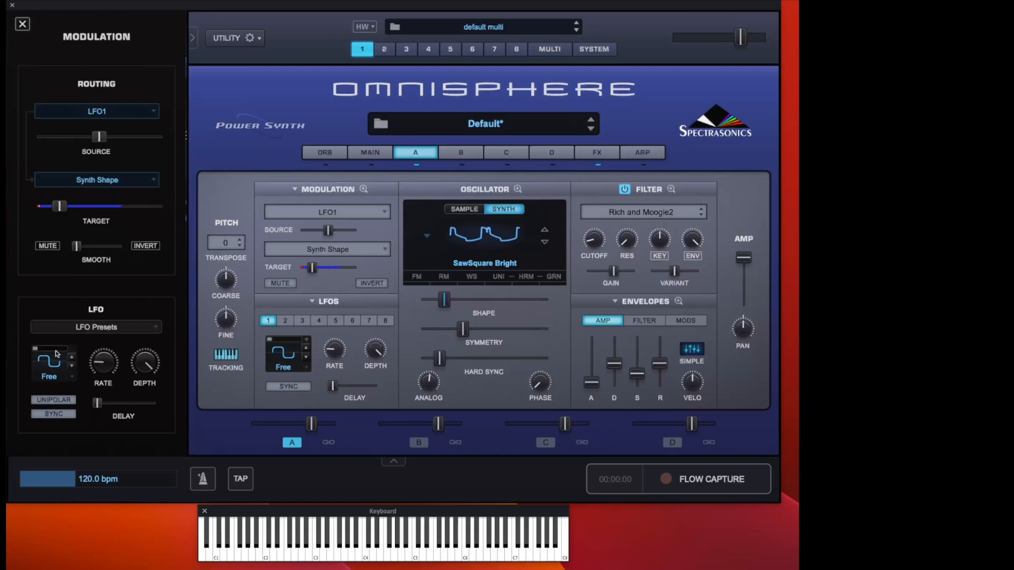
- Try the Saw, Reverse Saw, and Sample and Hold waveforms on LFO1 in turn
click(48, 363)
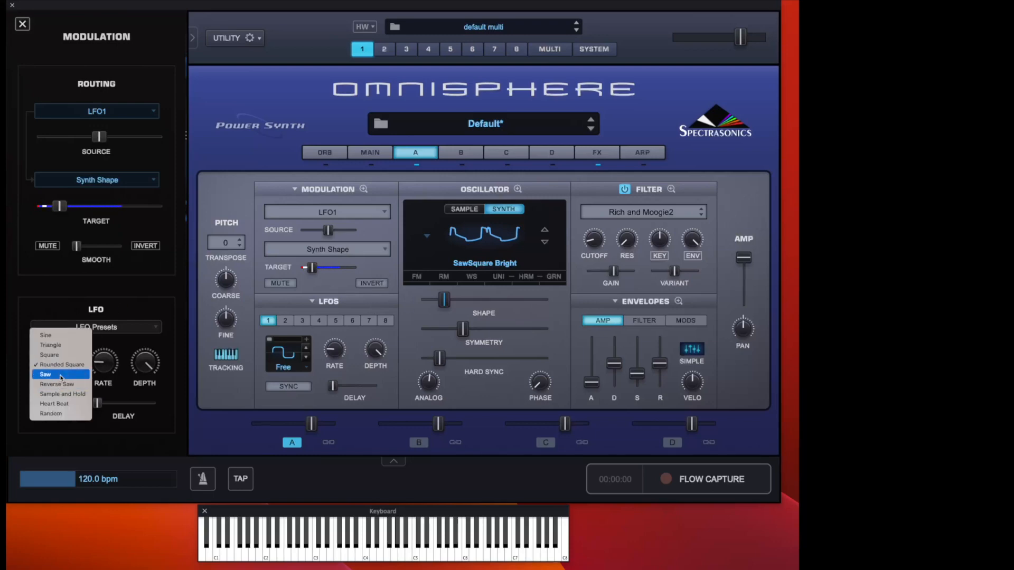
click(61, 376)
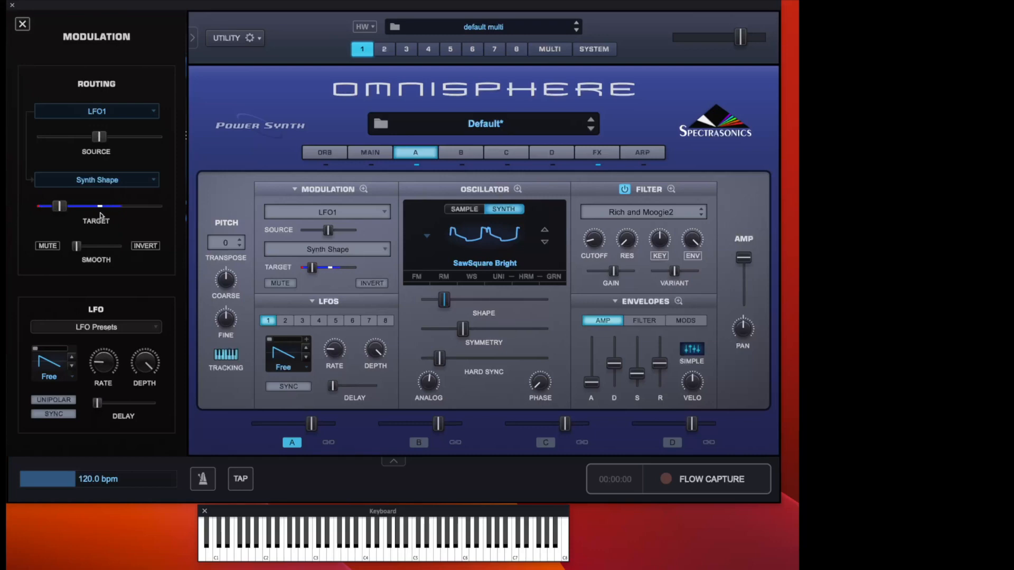
click(57, 367)
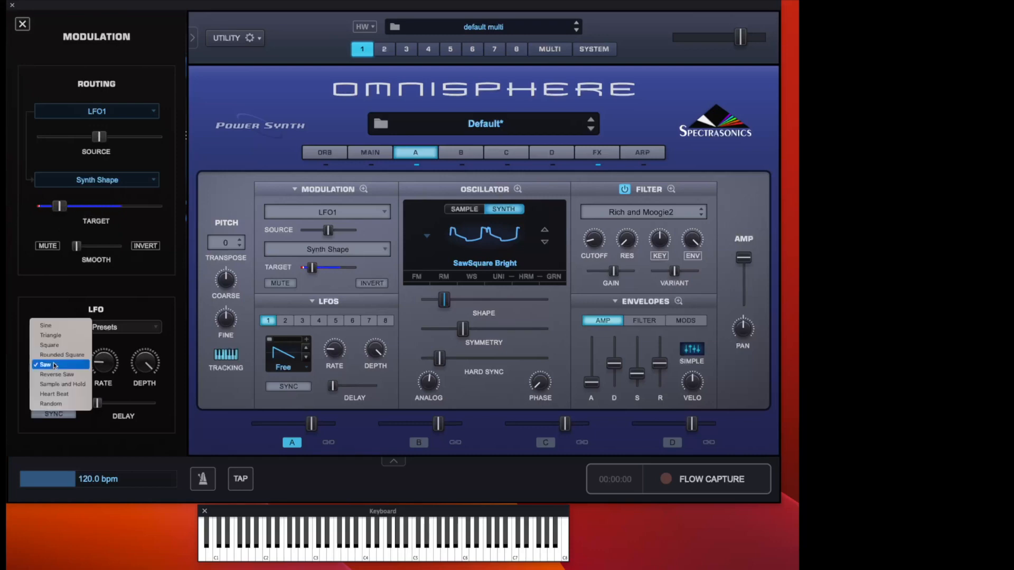
click(57, 375)
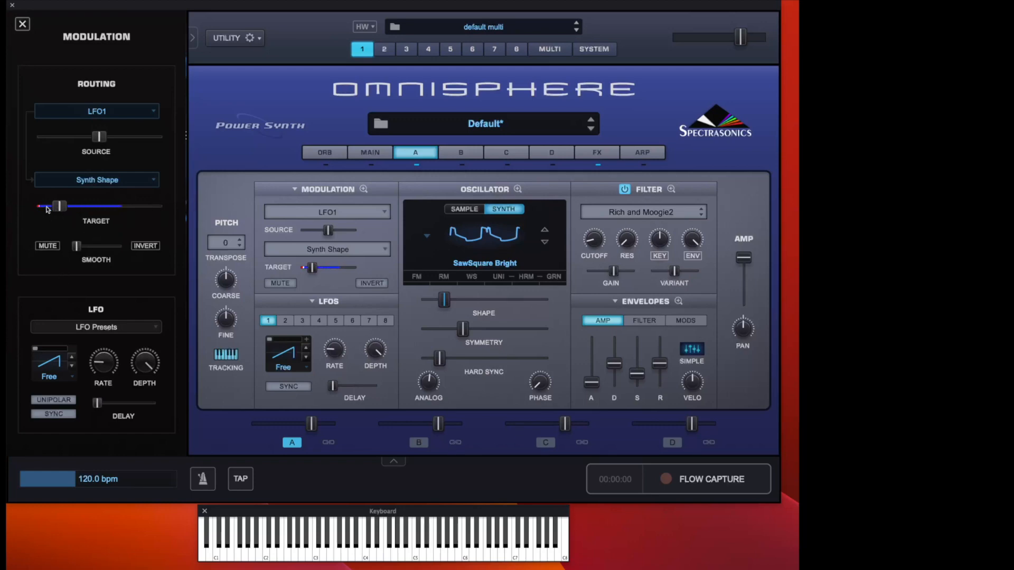
click(51, 370)
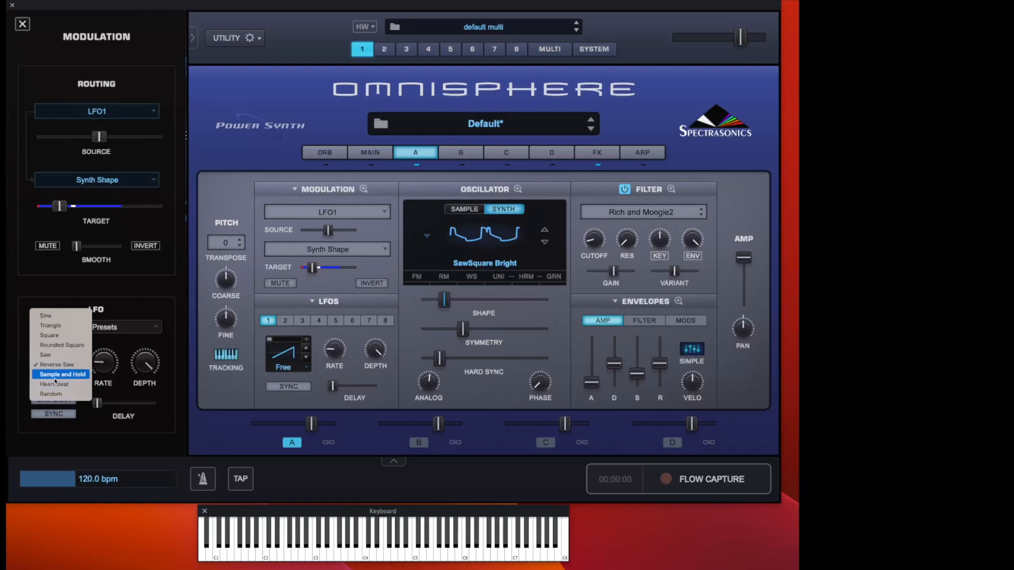
click(55, 380)
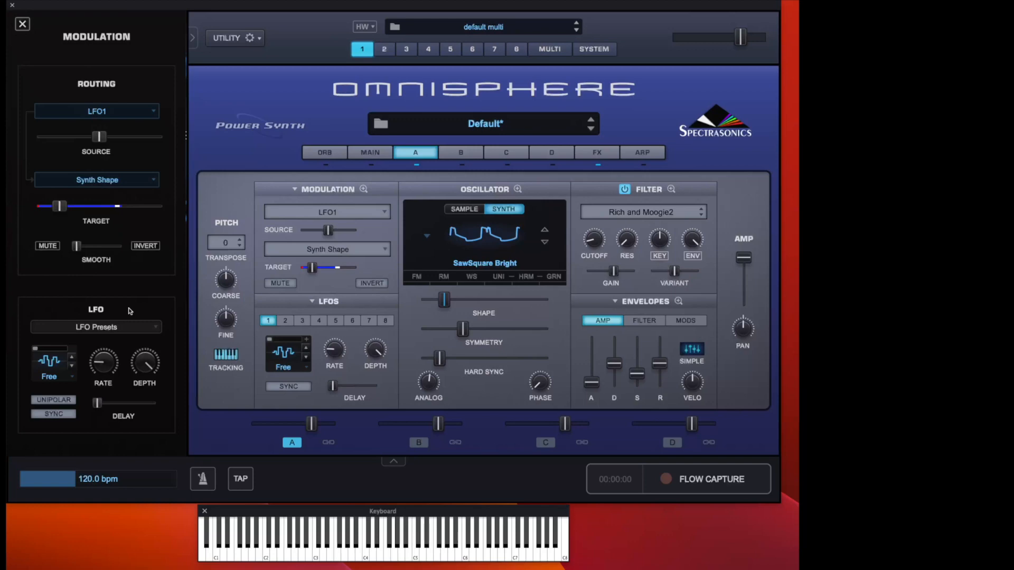
- Try the Heart Beat and Random waveforms on LFO1, and set the waveform back to Sine
click(55, 366)
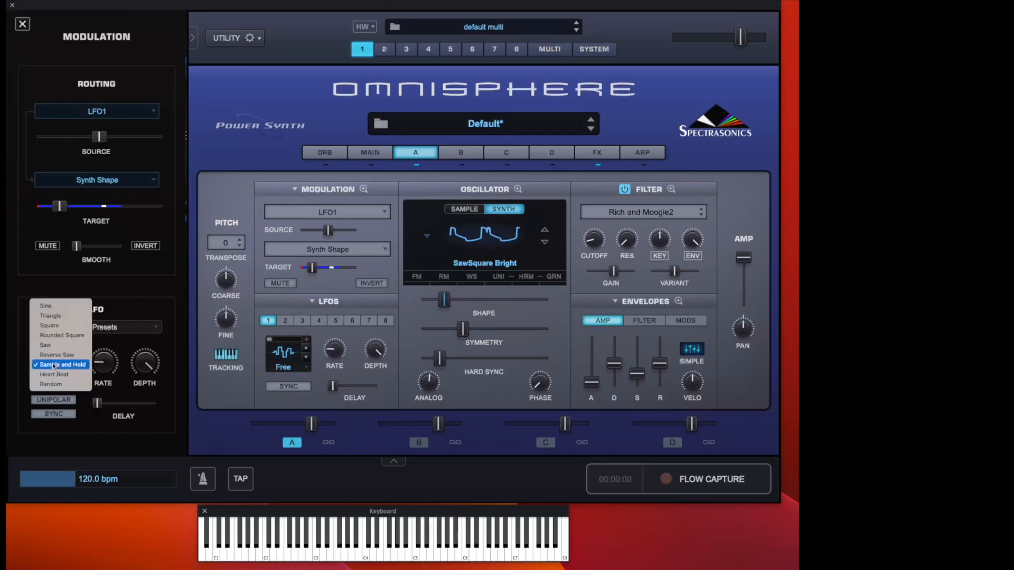
click(73, 376)
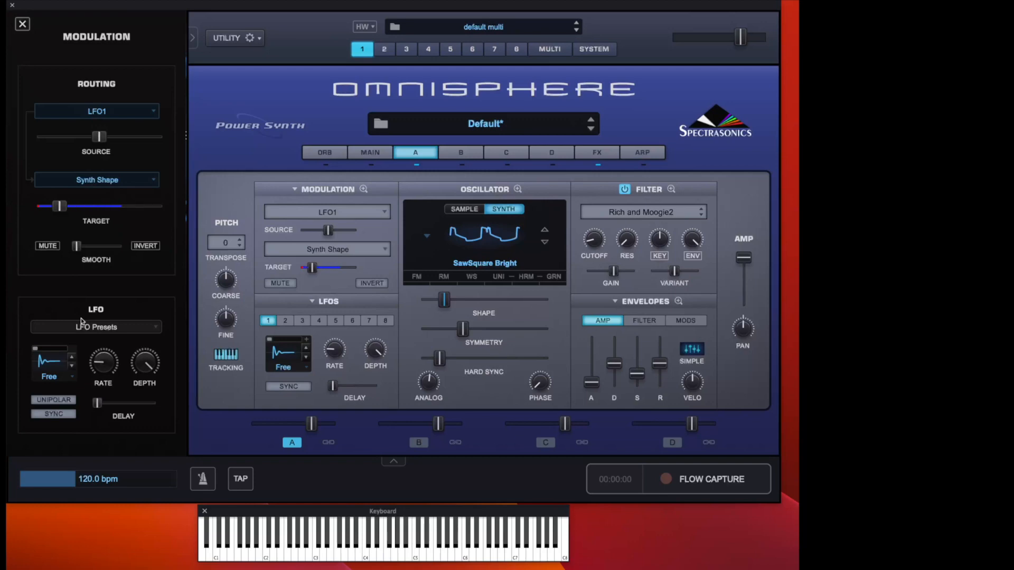
click(56, 363)
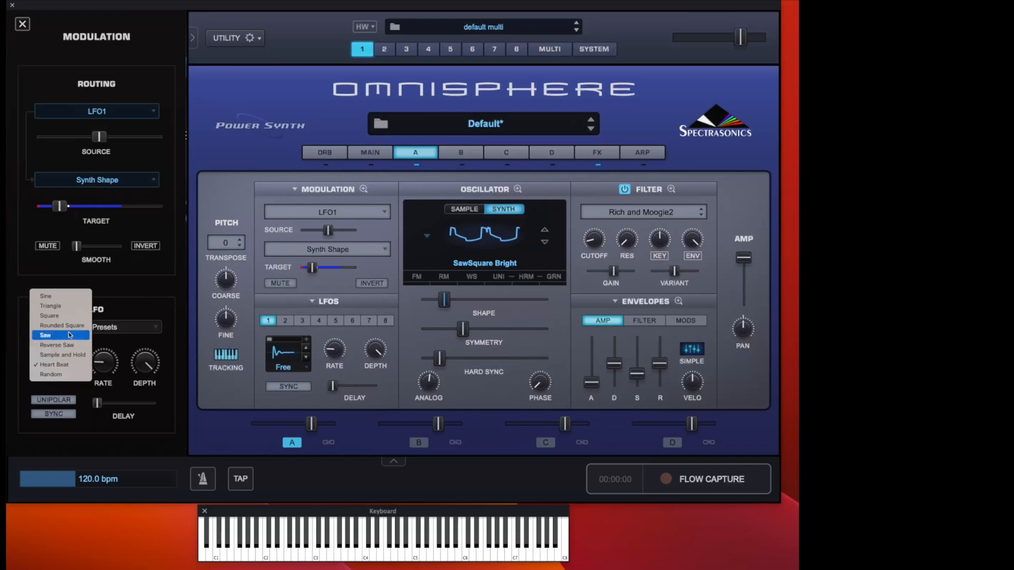
click(61, 375)
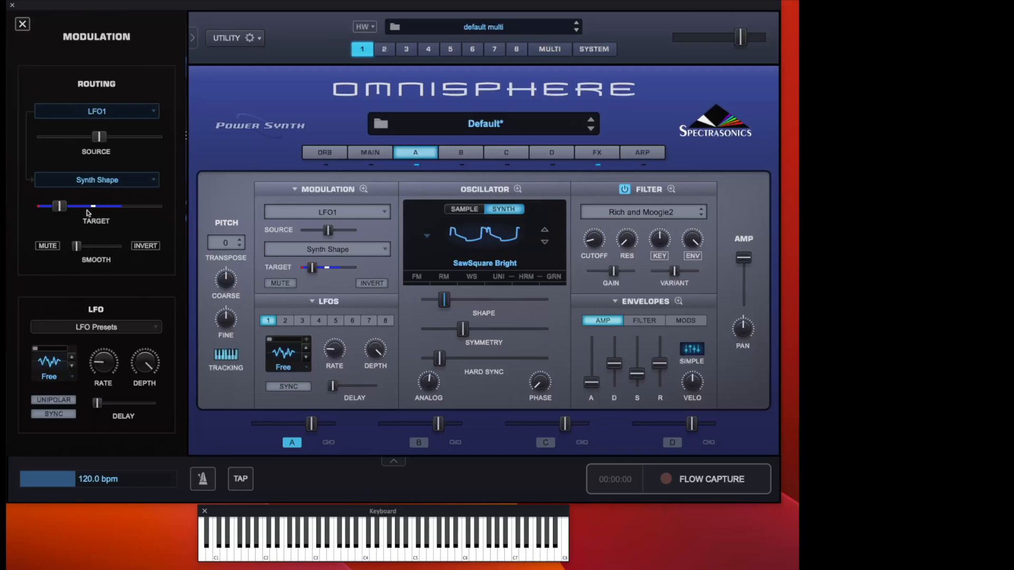
click(62, 362)
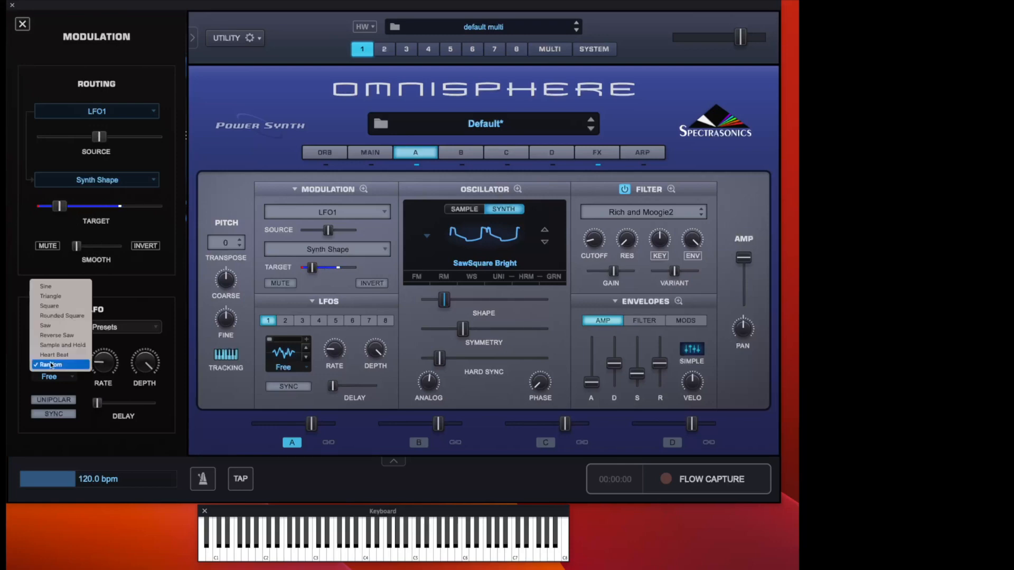
click(55, 291)
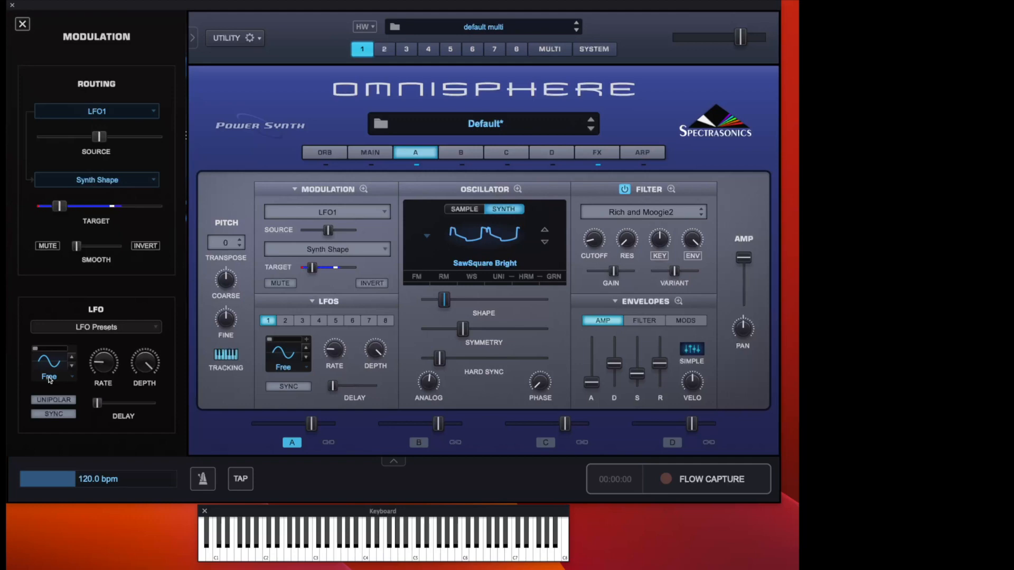
- Set LFO1's trigger mode to Note, and turn its tempo sync on and back off
click(49, 379)
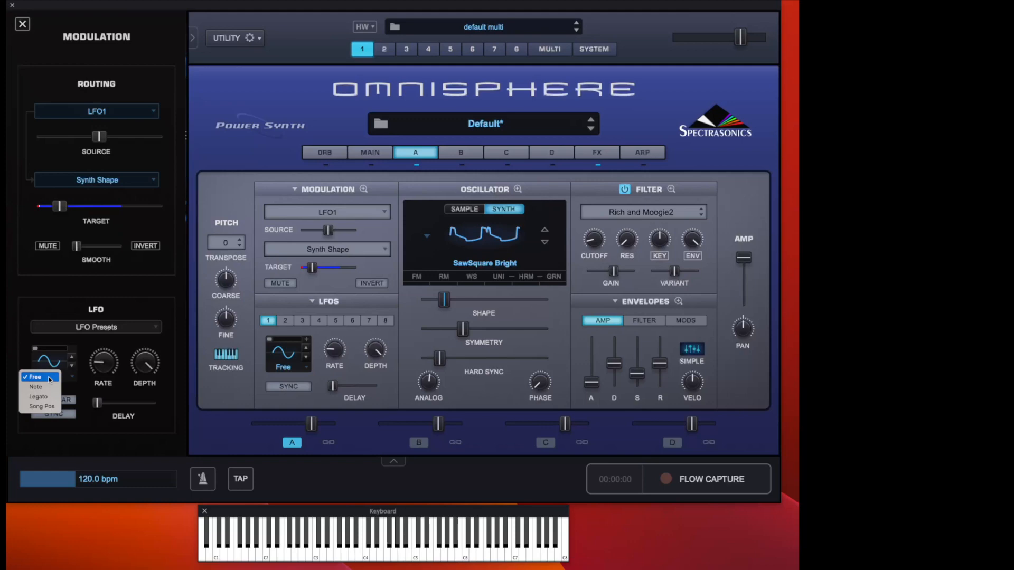
click(52, 387)
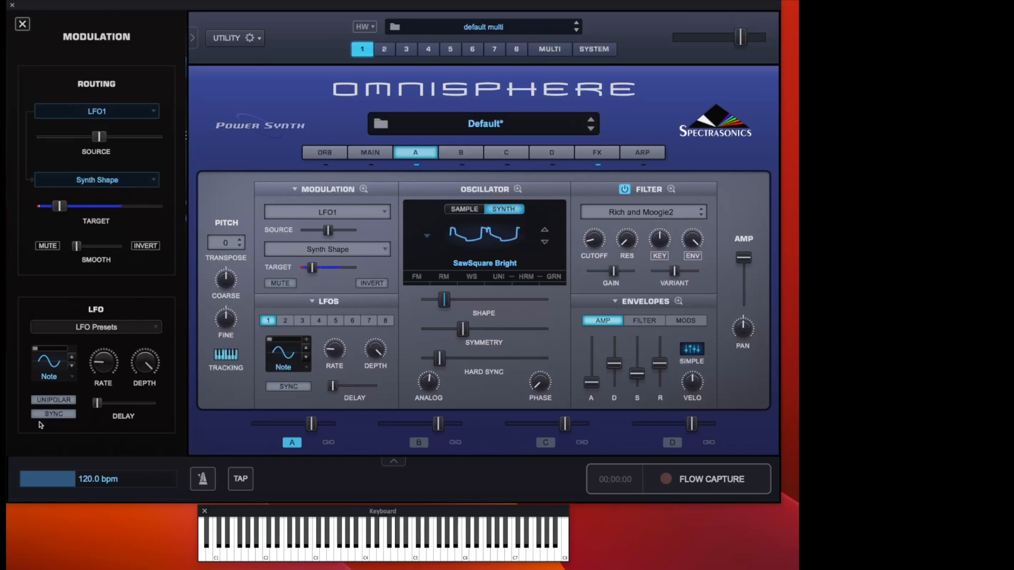
click(58, 417)
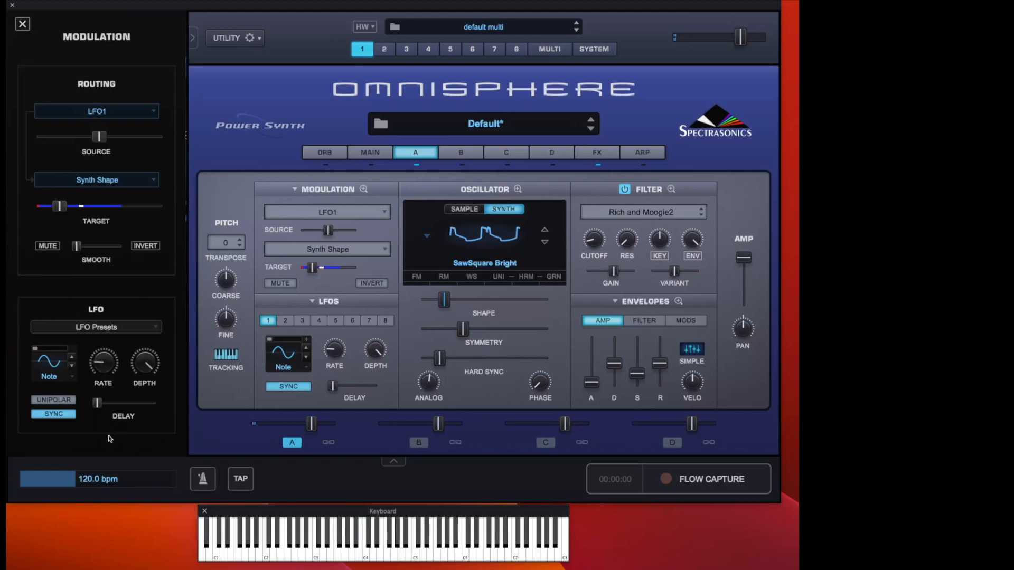
click(59, 417)
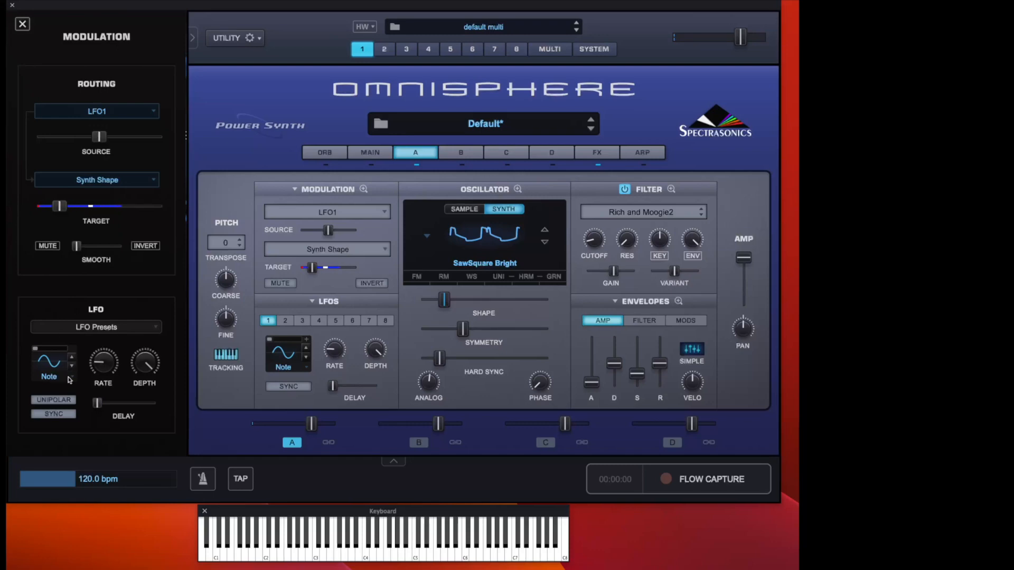
- Try the Legato and Song Pos trigger modes on LFO1, and return it to Free
click(51, 377)
click(50, 387)
click(58, 377)
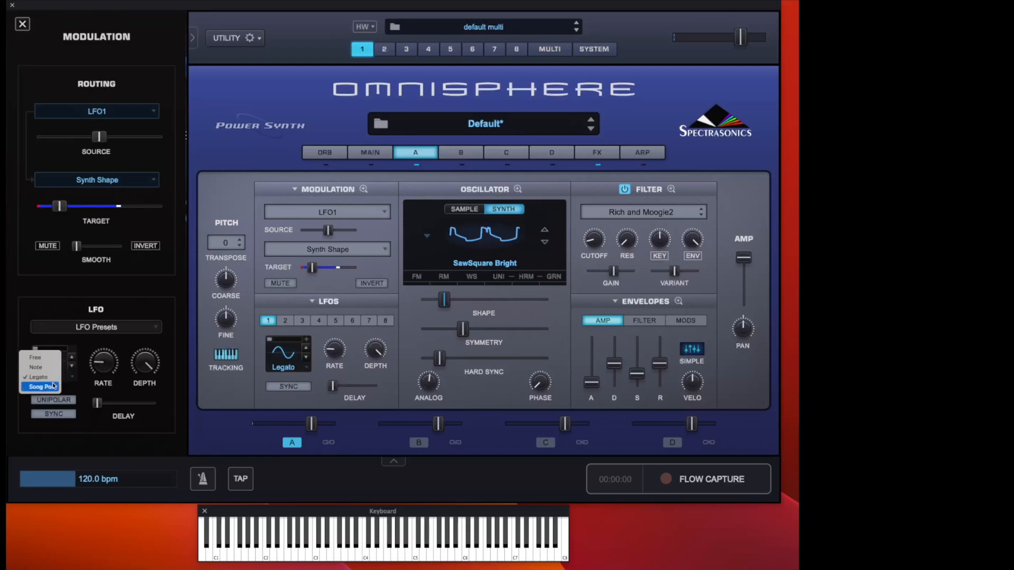
click(42, 387)
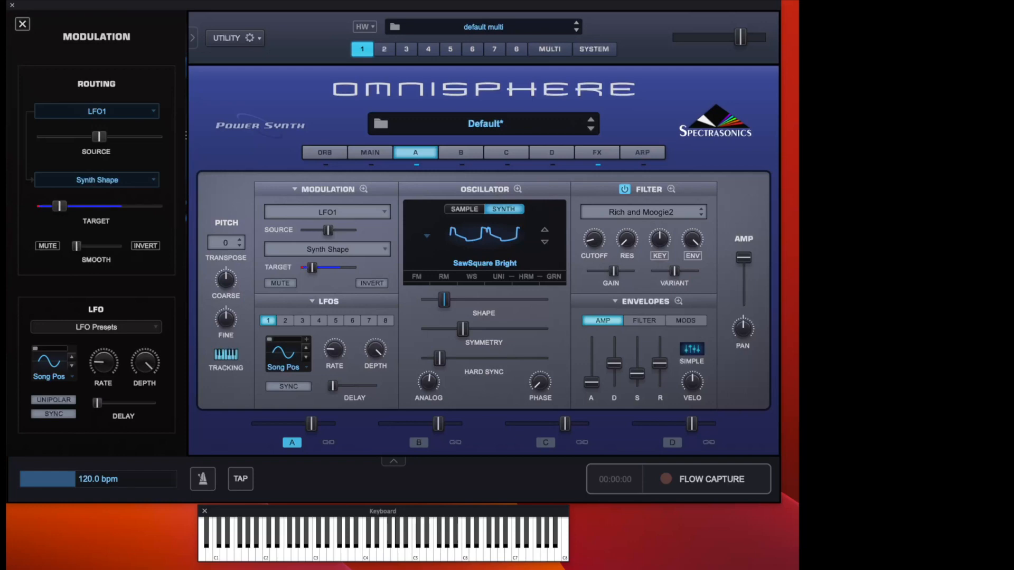
click(48, 380)
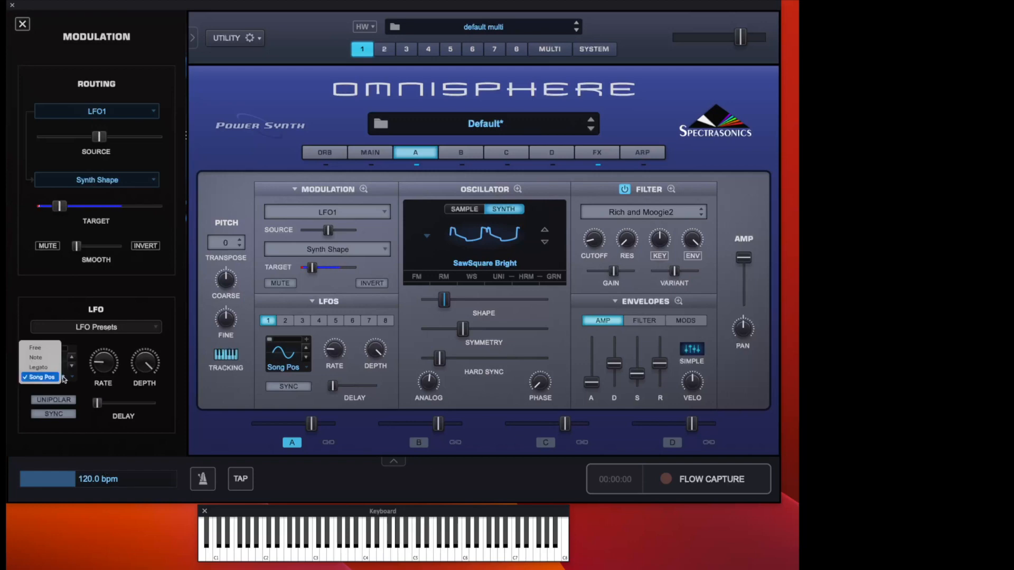
click(45, 350)
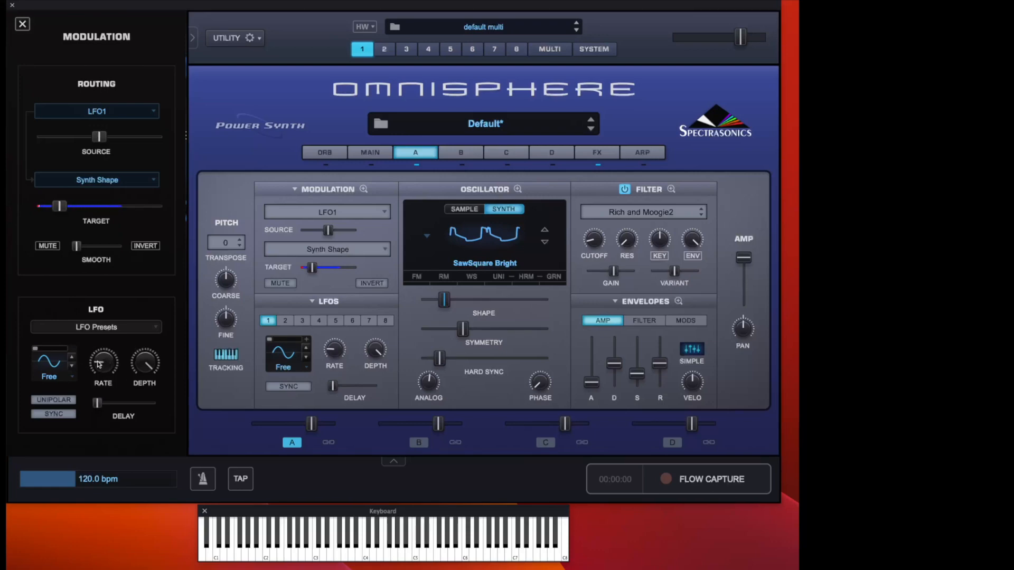
- Remove the modulation from the oscillator's Shape and modulate the filter's Cutoff with an LFO
right_click(446, 301)
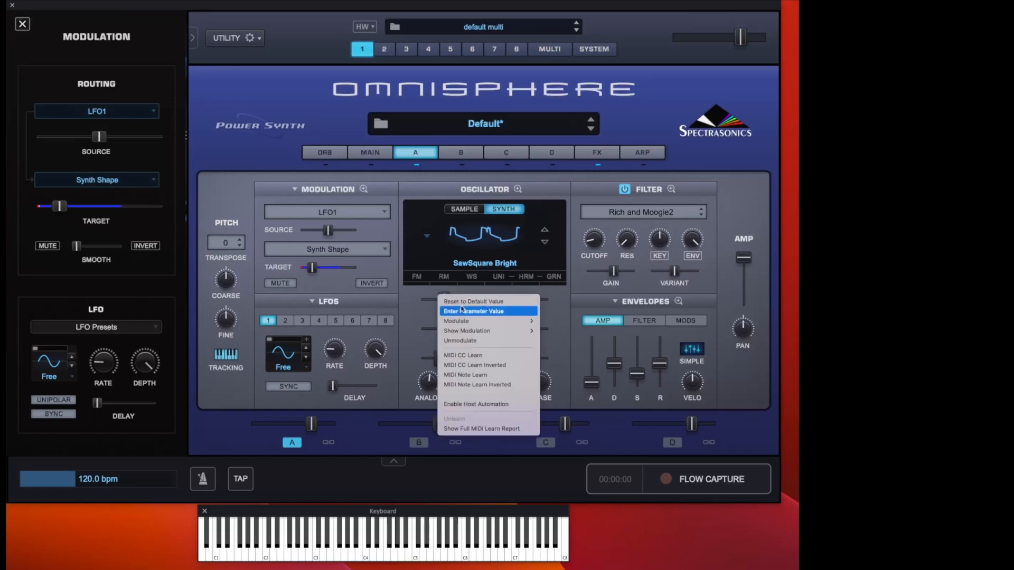
click(470, 343)
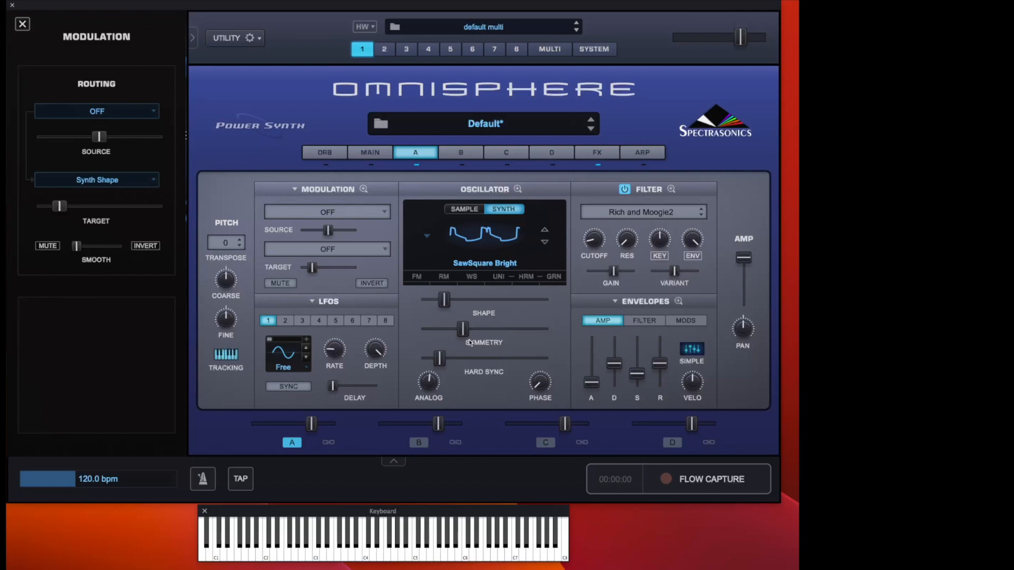
right_click(595, 243)
mouse_move(642, 224)
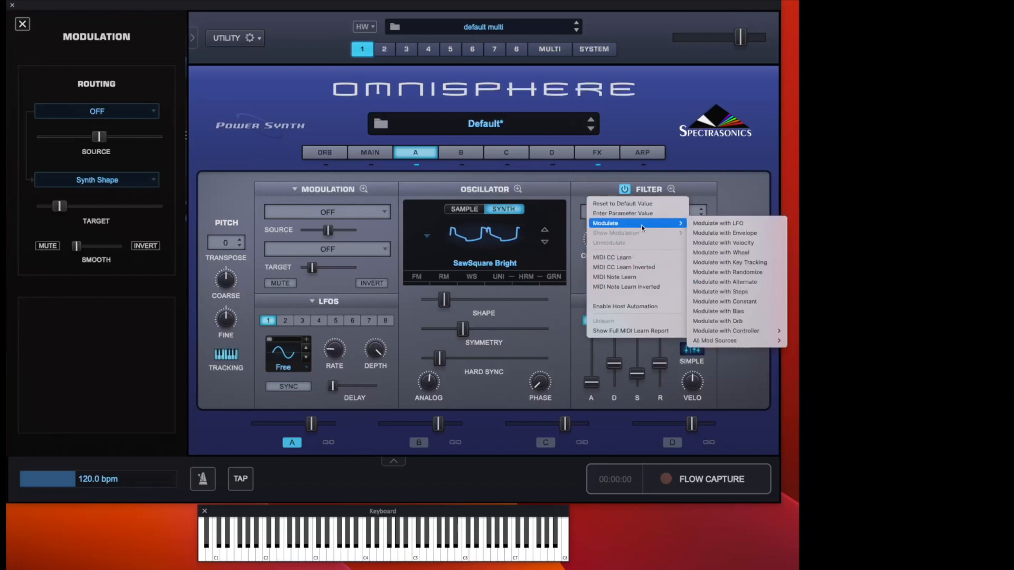
click(701, 226)
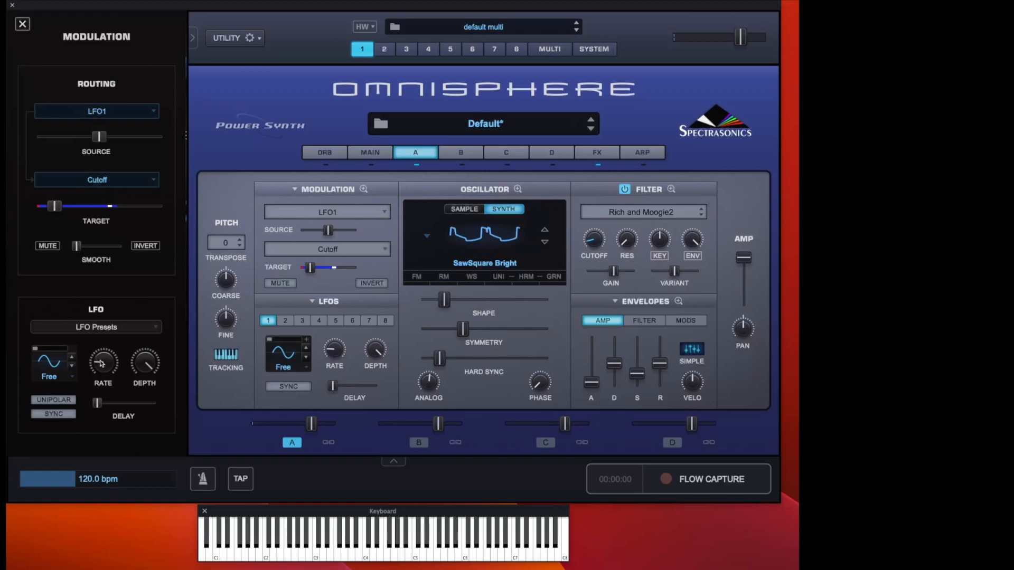
- Try slower and faster free-running rates on LFO1, and turn on its tempo sync
drag(100, 362, 106, 379)
mouse_move(106, 364)
drag(104, 361, 133, 200)
drag(104, 362, 103, 469)
click(54, 414)
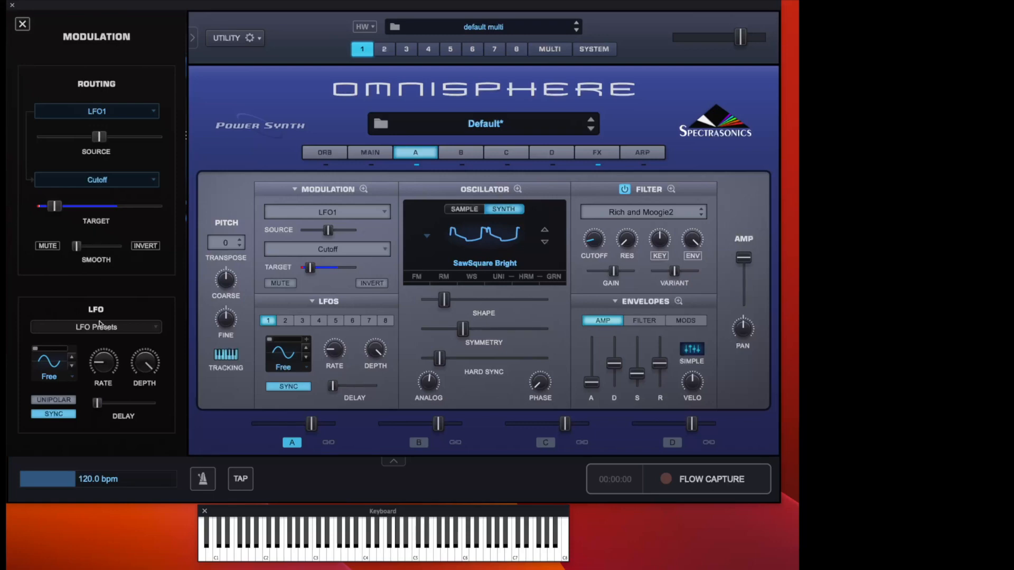
- Try several tempo-synced rates on LFO1, including 2X, and set its rate to 1/1
mouse_move(104, 368)
drag(104, 368, 105, 351)
drag(104, 364, 111, 446)
drag(107, 369, 111, 321)
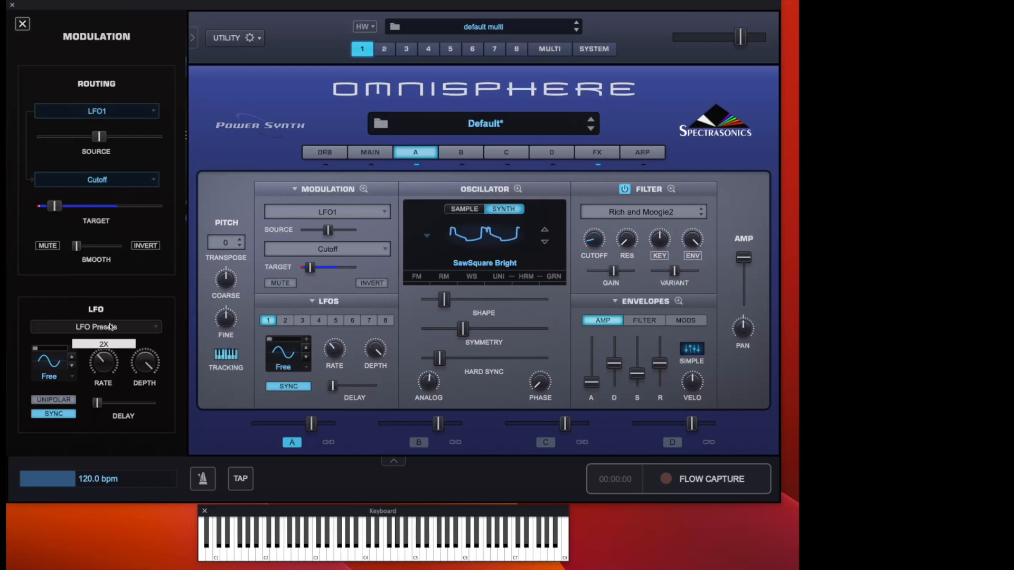
drag(111, 330, 111, 331)
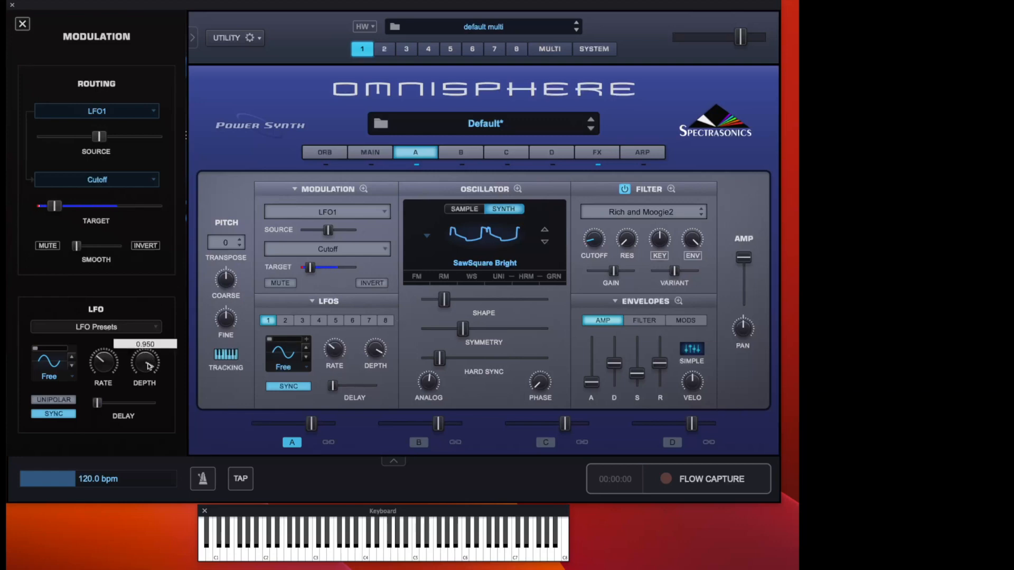
mouse_move(107, 355)
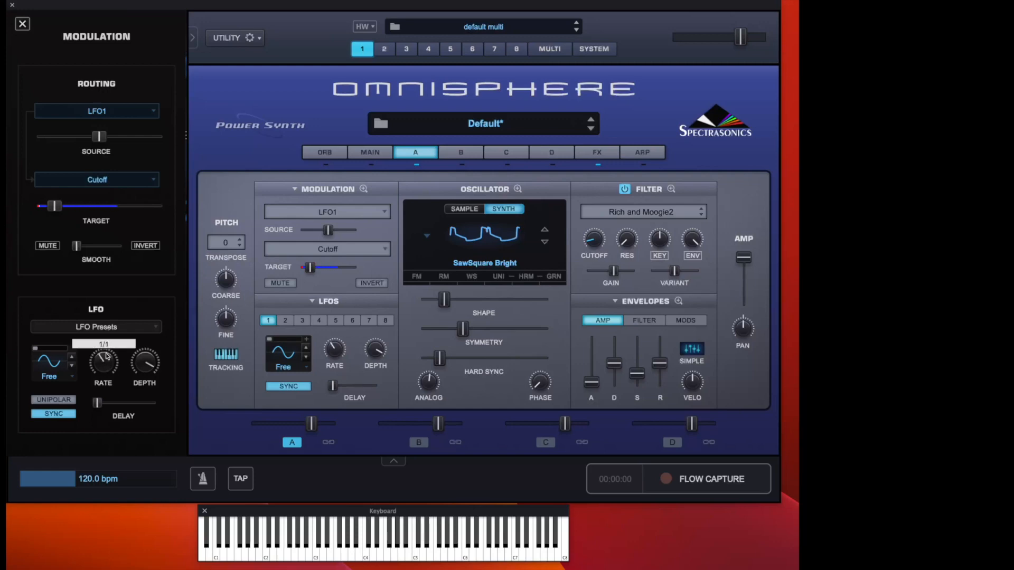
- Raise the LFO1 routing's source amount to maximum, and vary LFO1's depth, settling around 0.376
drag(153, 368, 155, 468)
drag(99, 140, 206, 140)
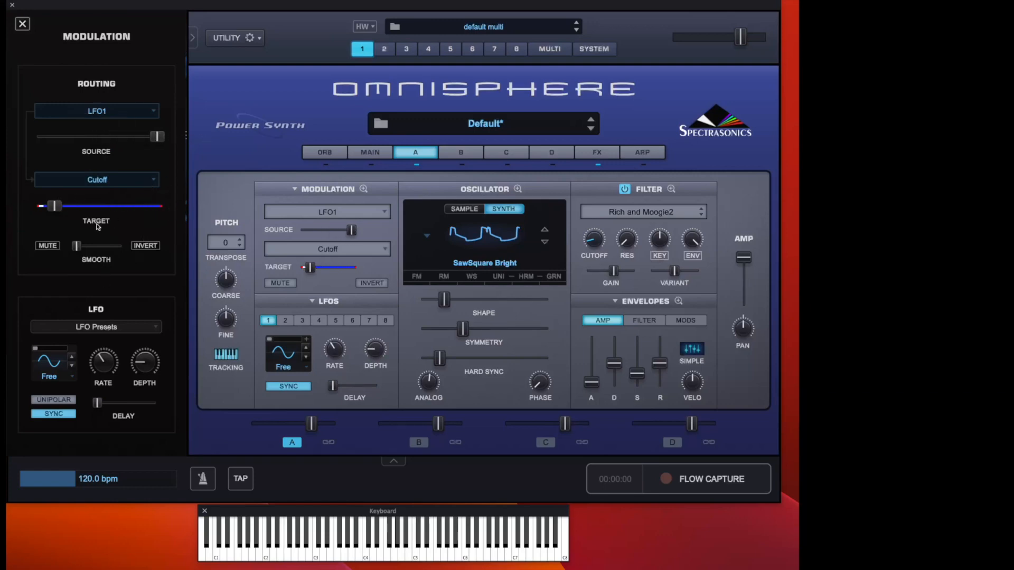
drag(146, 368, 151, 345)
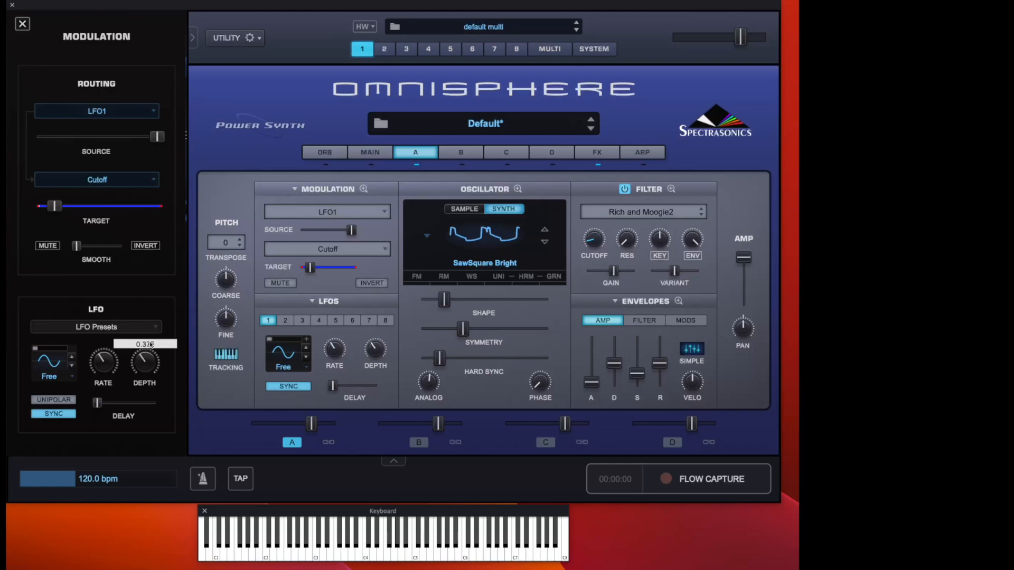
drag(151, 344, 145, 257)
drag(144, 257, 151, 341)
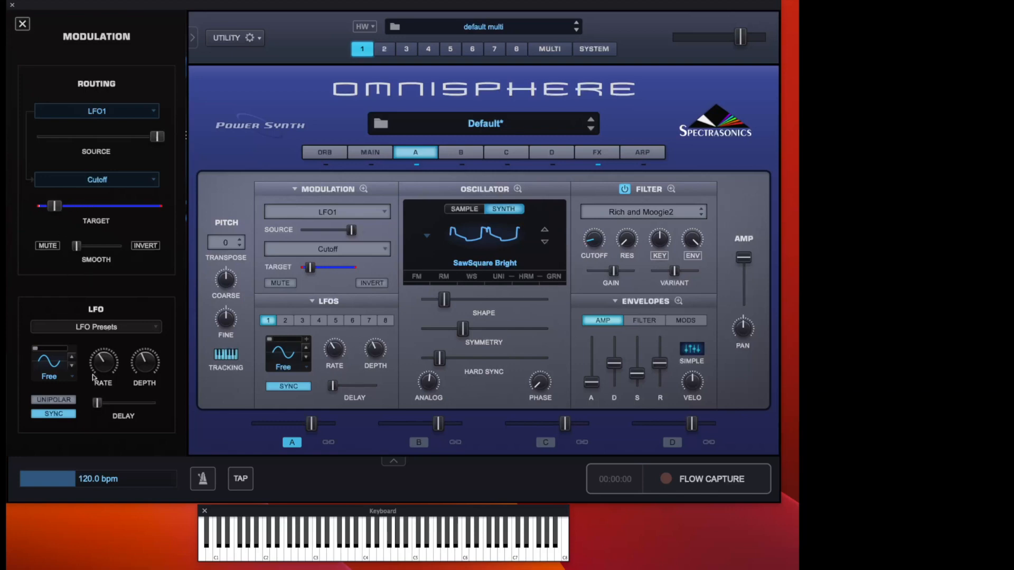
- Raise LFO1's delay in stages to its maximum, and try full LFO depth before reducing it again
click(98, 404)
drag(98, 405, 109, 404)
mouse_move(108, 405)
drag(108, 405, 132, 405)
mouse_move(134, 409)
drag(134, 409, 185, 411)
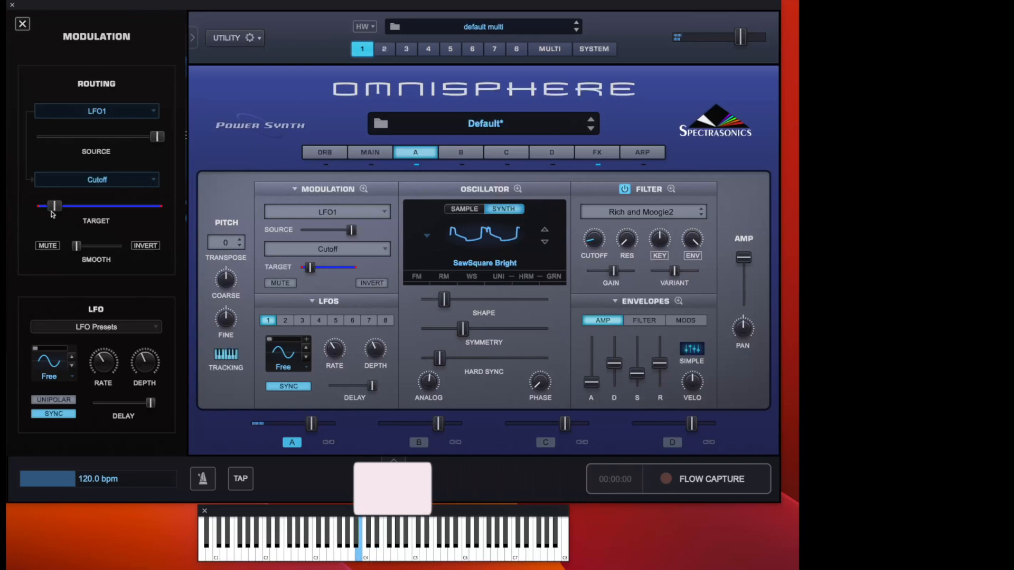
drag(151, 372, 153, 353)
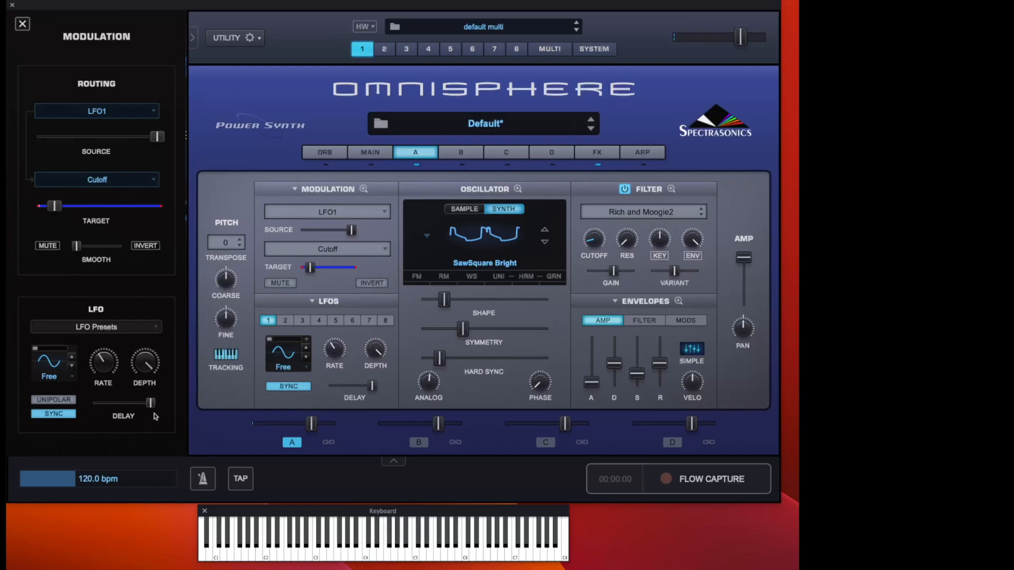
drag(151, 370, 150, 437)
- Raise the Cutoff target to about the middle of its range, and return LFO1's delay to minimum
mouse_move(58, 209)
drag(58, 209, 102, 209)
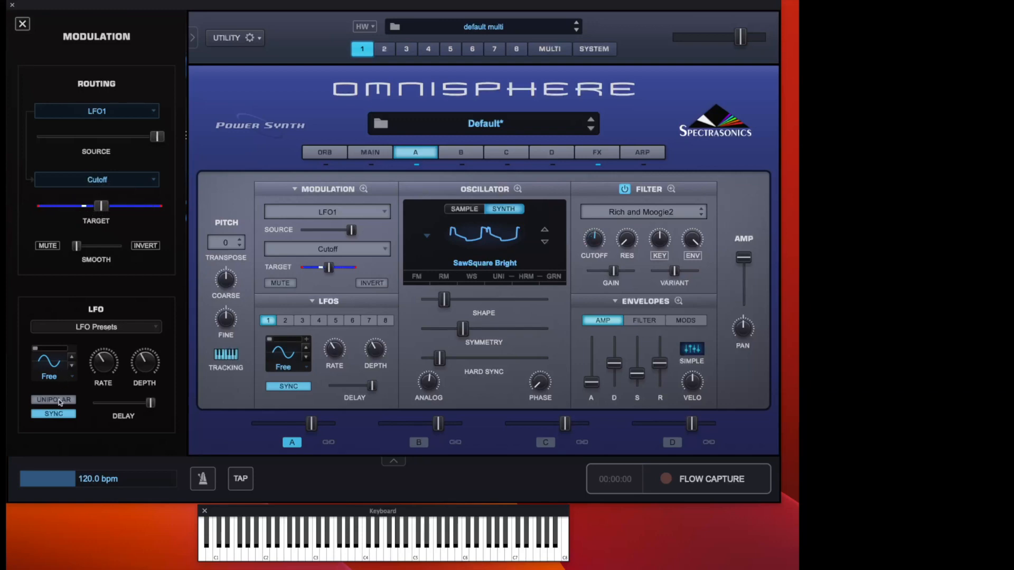
mouse_move(102, 206)
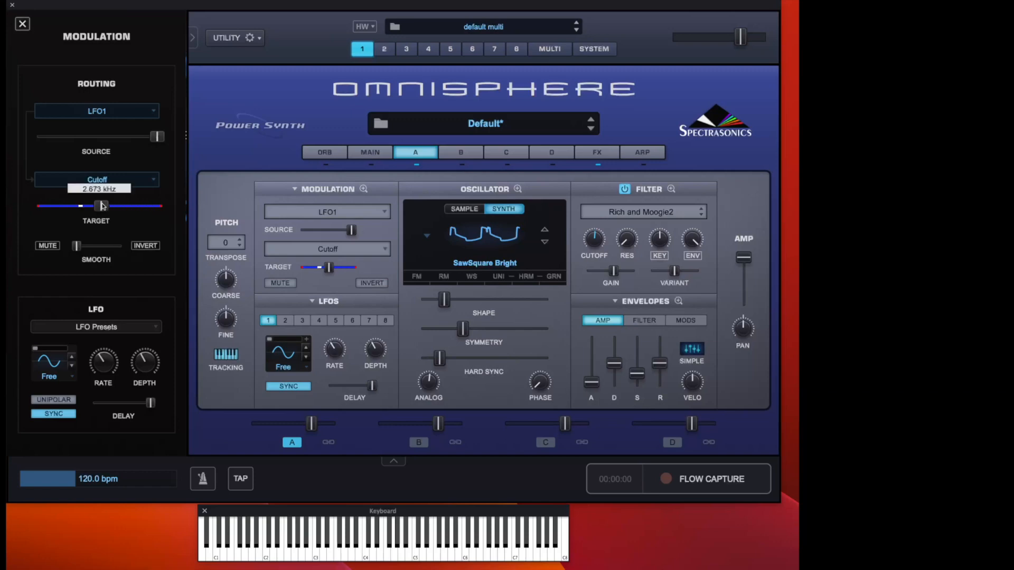
drag(102, 206, 98, 206)
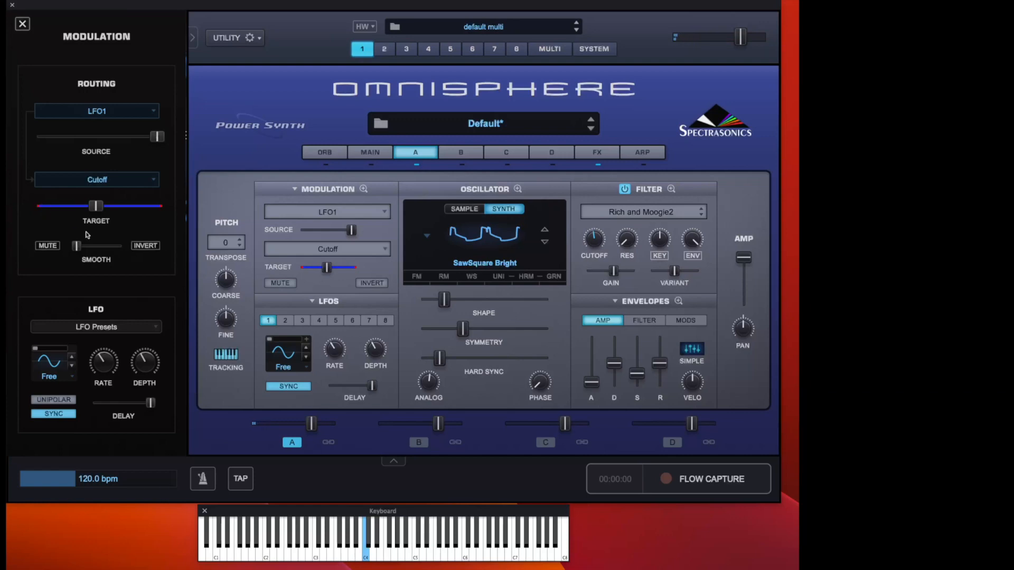
drag(150, 403, 49, 408)
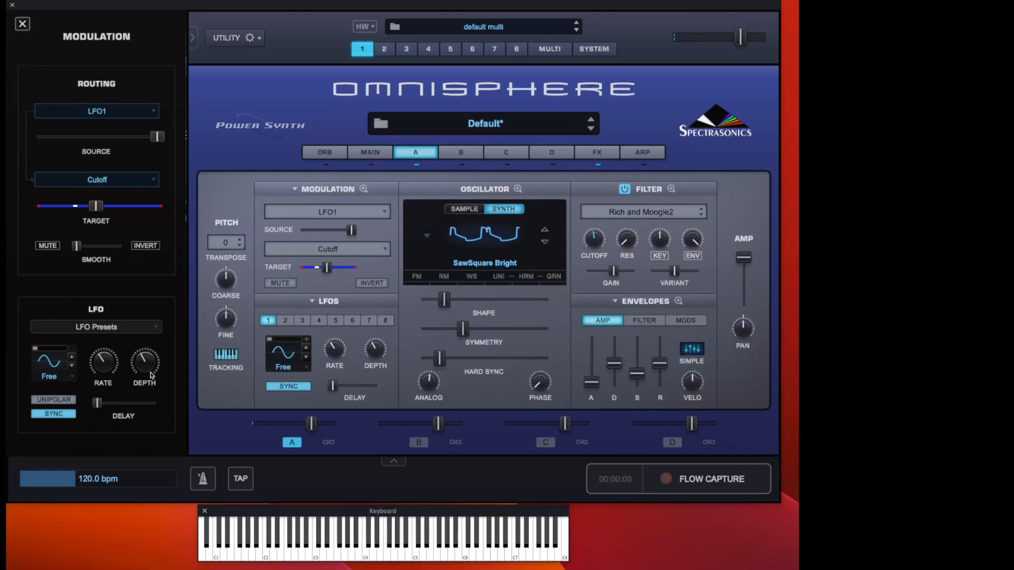
- Try Unipolar on LFO1 and Invert on the Cutoff routing, and turn both back off
click(62, 401)
click(145, 246)
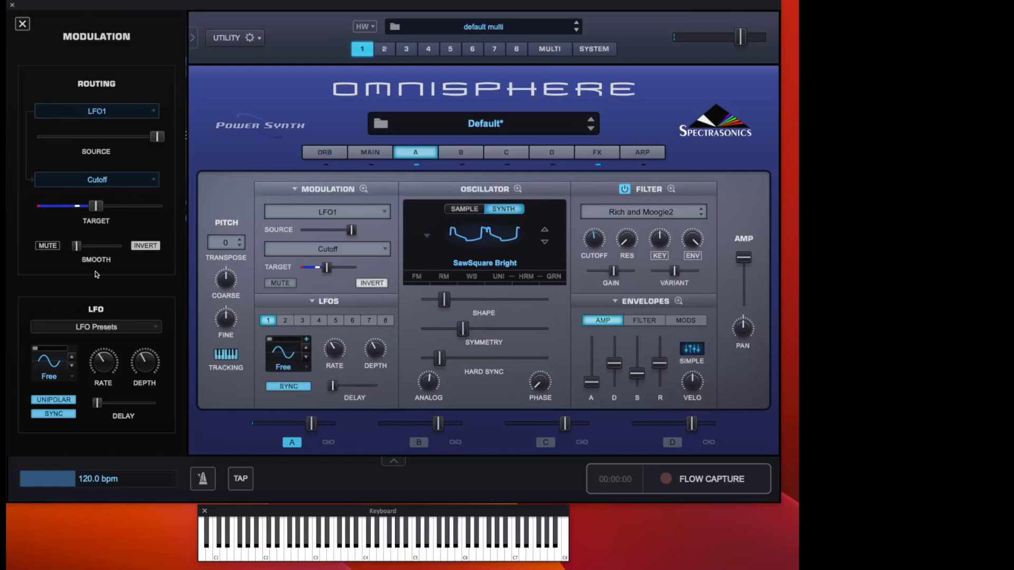
click(147, 246)
click(53, 400)
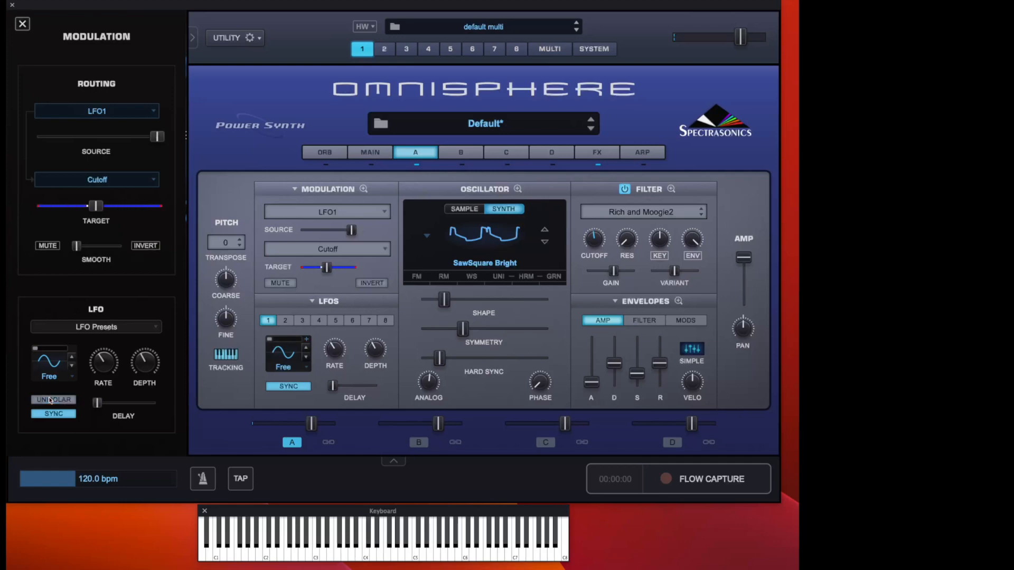
- Try smaller source amounts while lowering the Cutoff target slightly, and return the source amount to maximum
drag(154, 137, 65, 140)
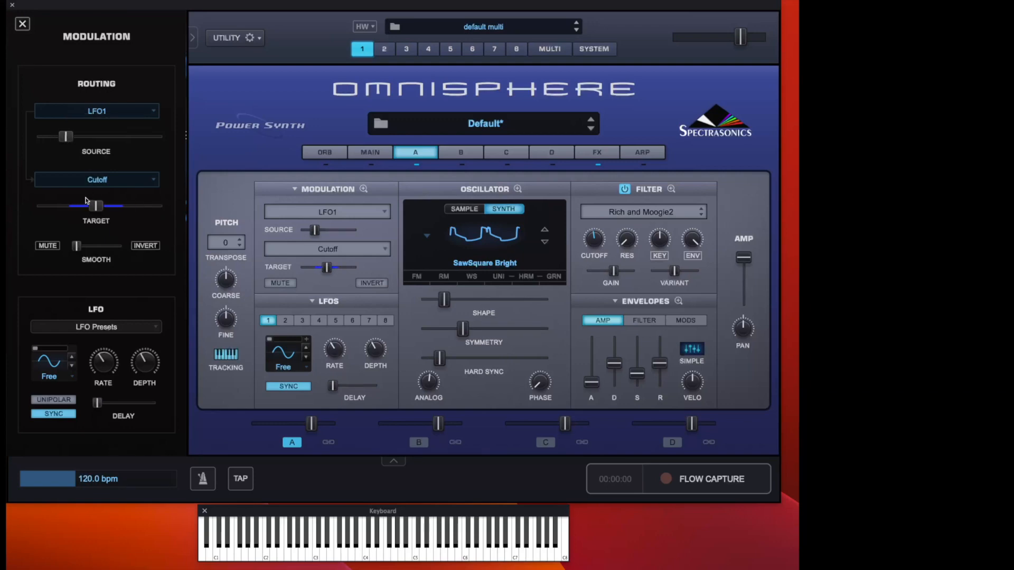
mouse_move(67, 141)
mouse_down()
mouse_move(88, 140)
mouse_move(46, 140)
mouse_move(78, 144)
mouse_up()
drag(96, 203, 87, 205)
drag(78, 136, 156, 136)
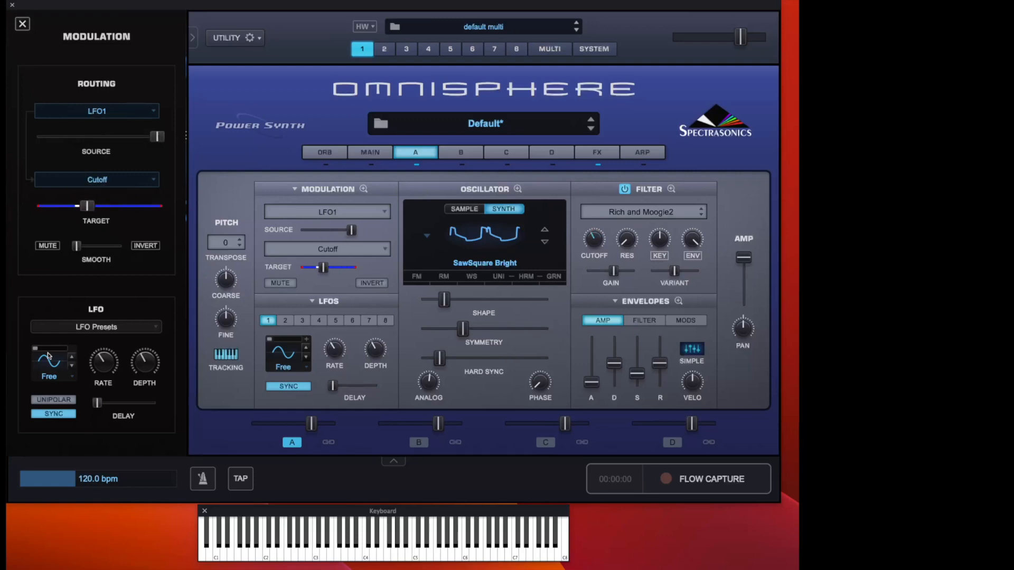
- Compare LFO1's phase at its start and middle positions with the Sine and Heart Beat waveforms, leaving the phase in the middle
mouse_move(34, 351)
drag(36, 350, 49, 352)
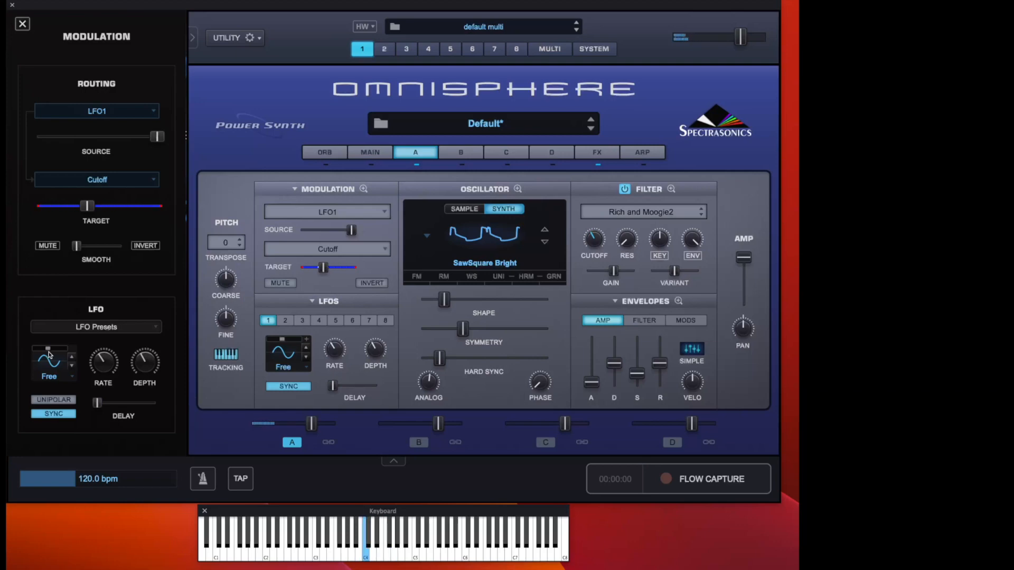
click(53, 368)
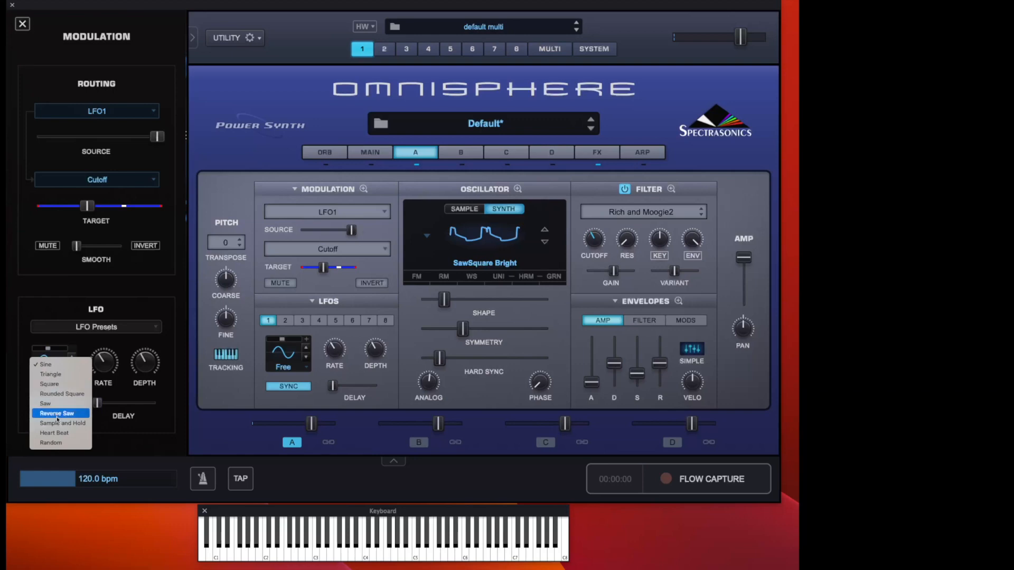
click(54, 433)
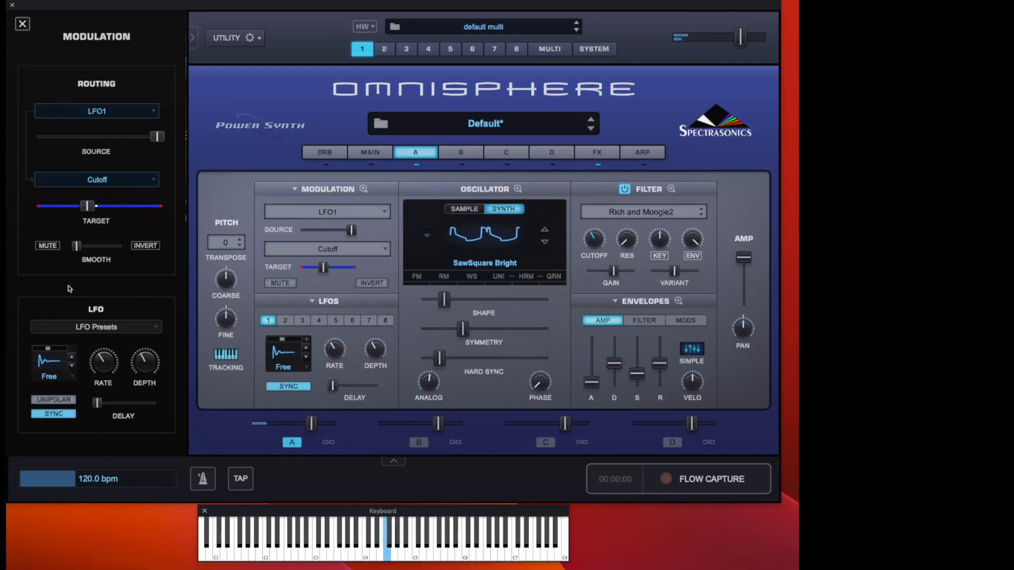
drag(48, 350, 27, 353)
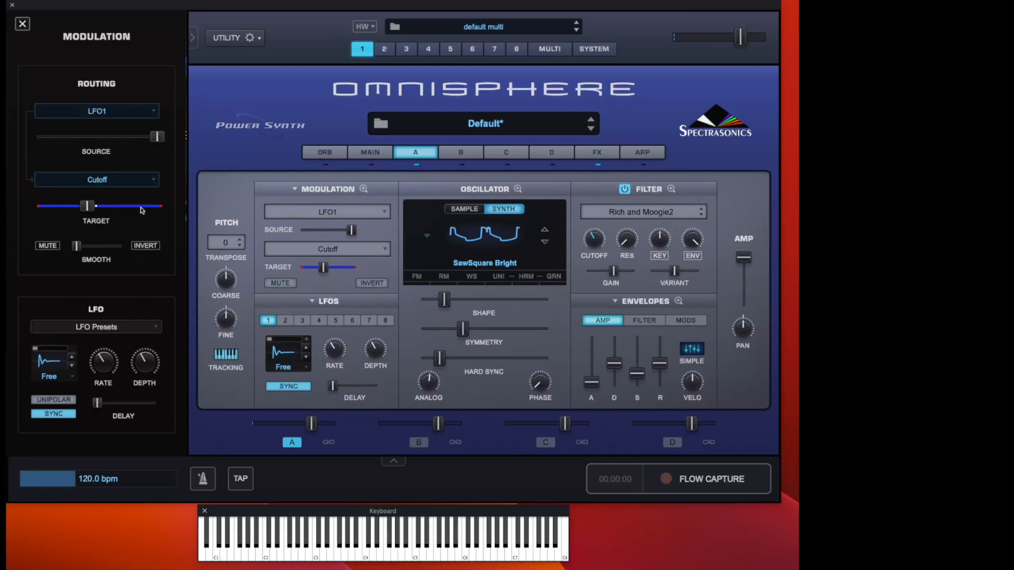
drag(37, 350, 48, 351)
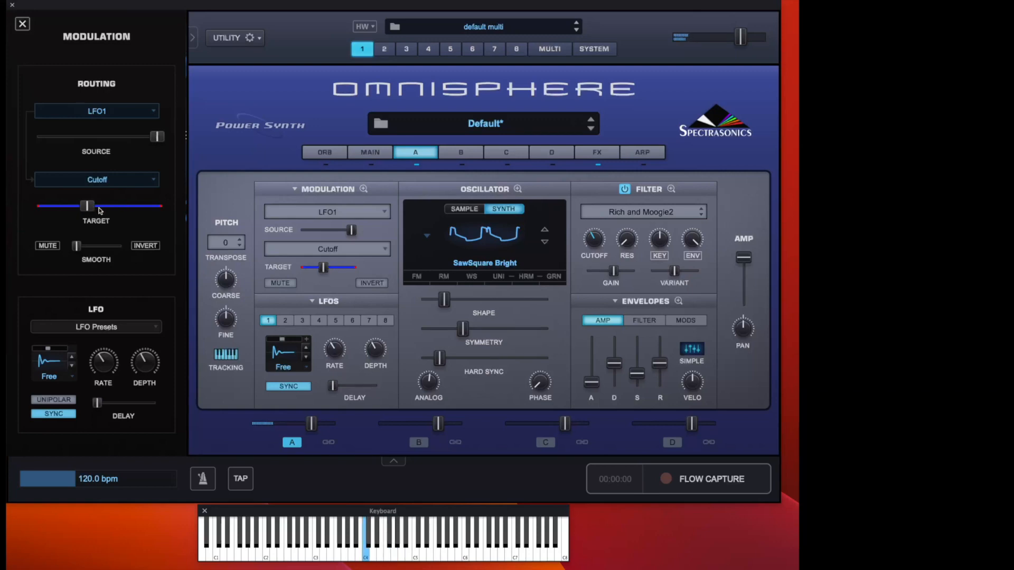
- Set LFO1's waveform back to Sine, keeping the Free trigger mode
click(48, 376)
click(51, 387)
click(48, 363)
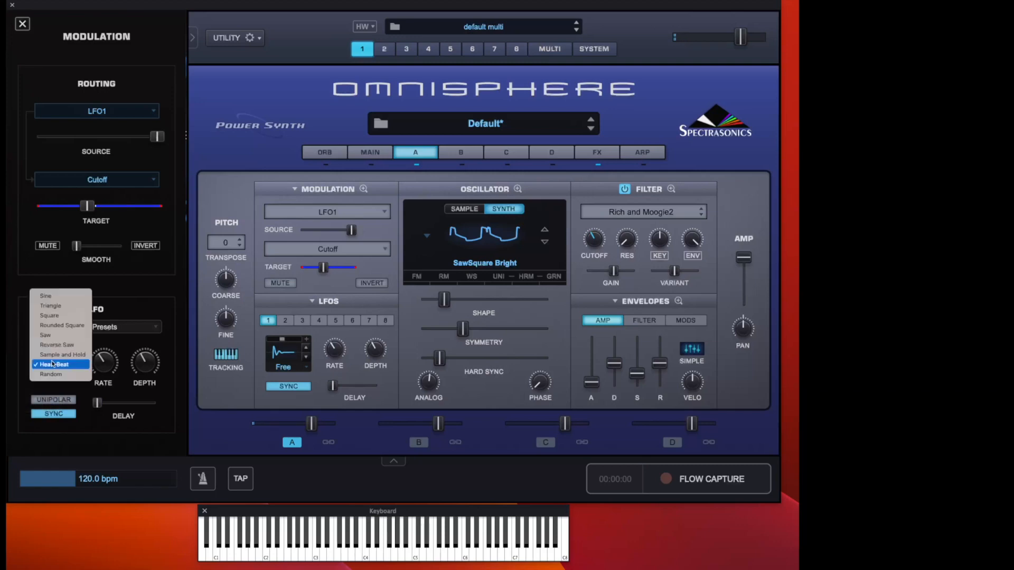
click(45, 296)
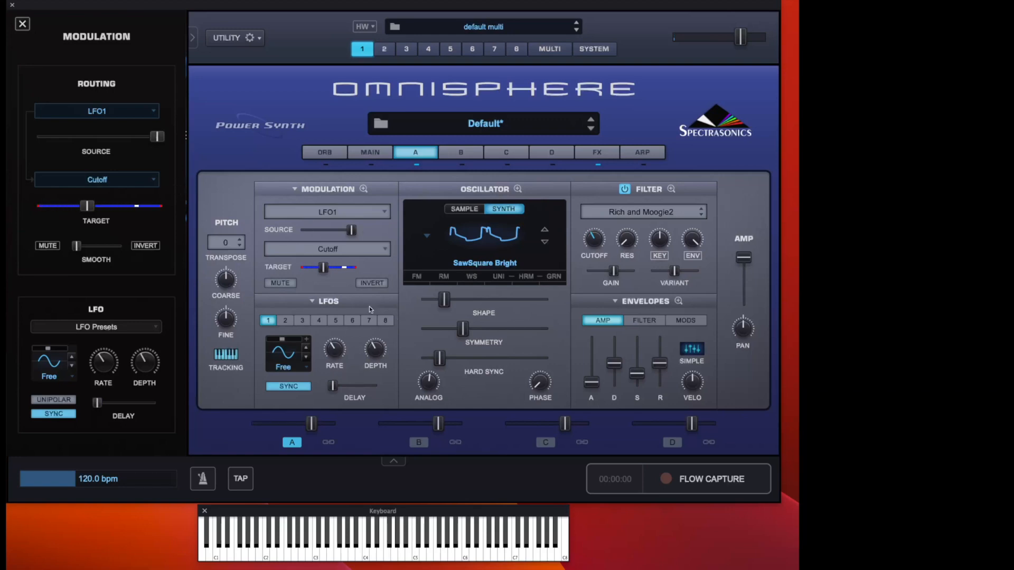
- Remove LFO1's modulation from the filter's Cutoff, and modulate the Cutoff with LFO8 instead
right_click(593, 242)
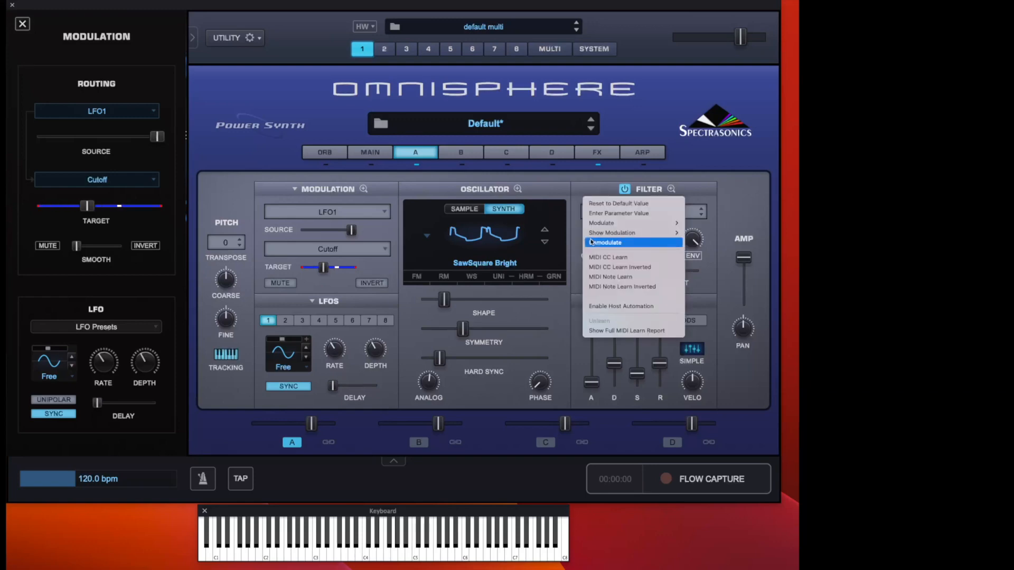
click(629, 244)
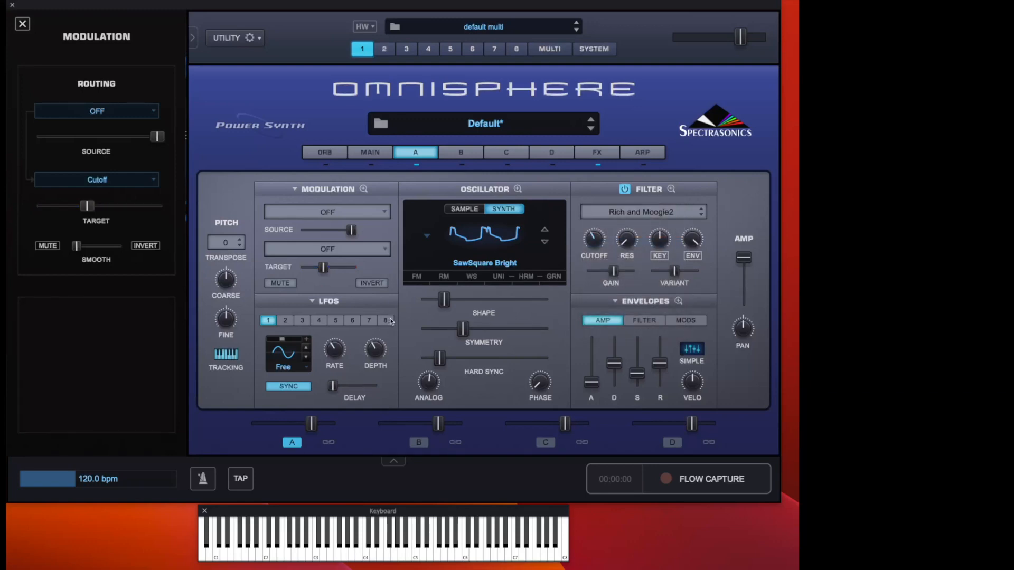
click(385, 320)
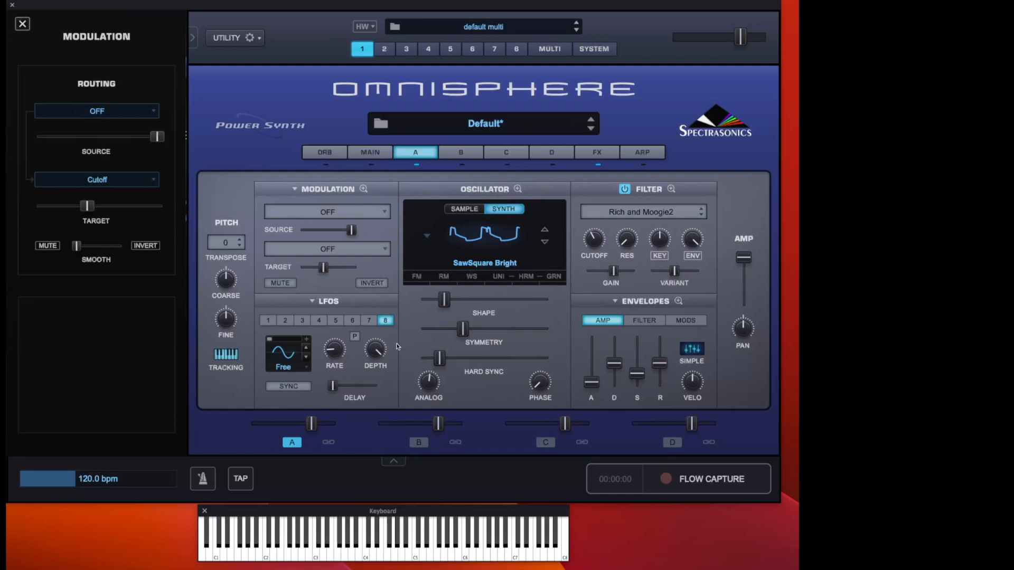
right_click(594, 237)
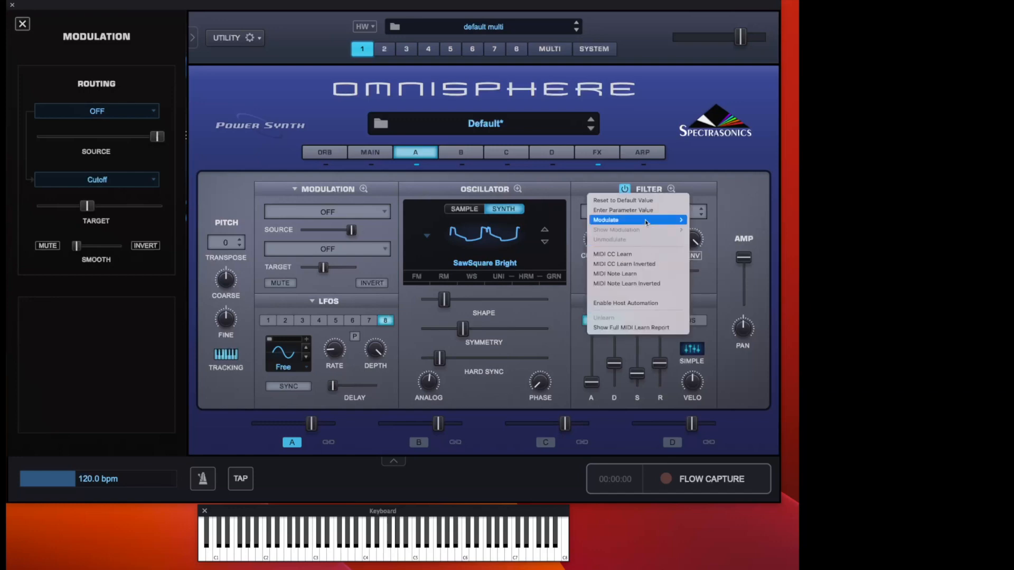
mouse_move(660, 220)
mouse_move(755, 343)
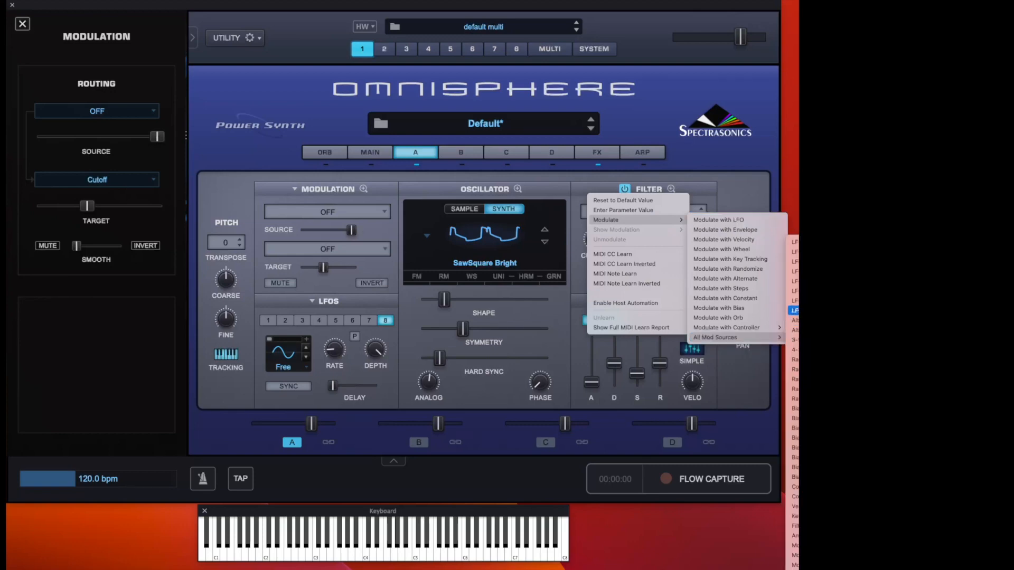
click(795, 311)
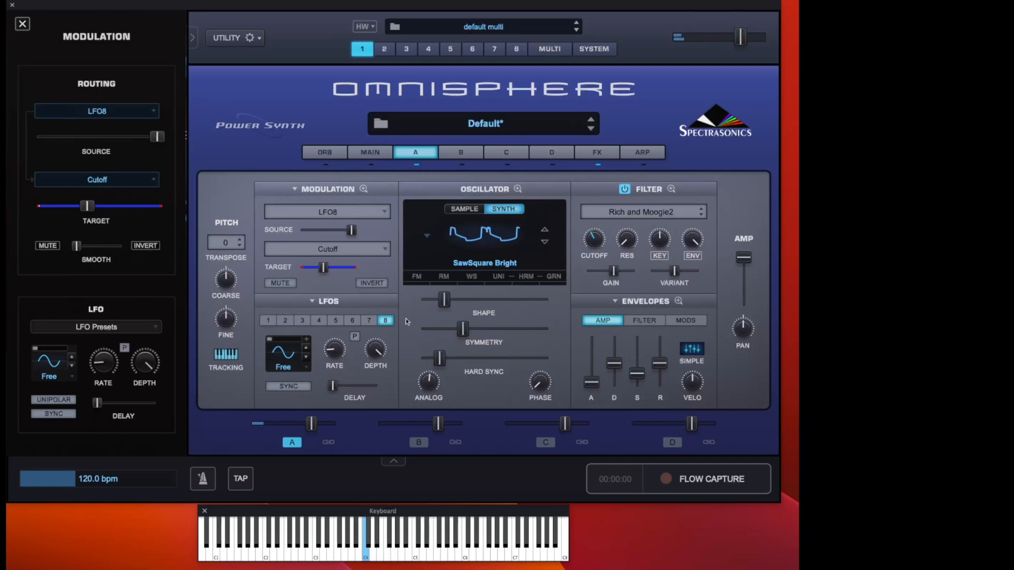
- Raise the LFO8 routing's Smooth amount to near maximum, and turn on LFO8's P option
drag(77, 246, 116, 247)
click(125, 349)
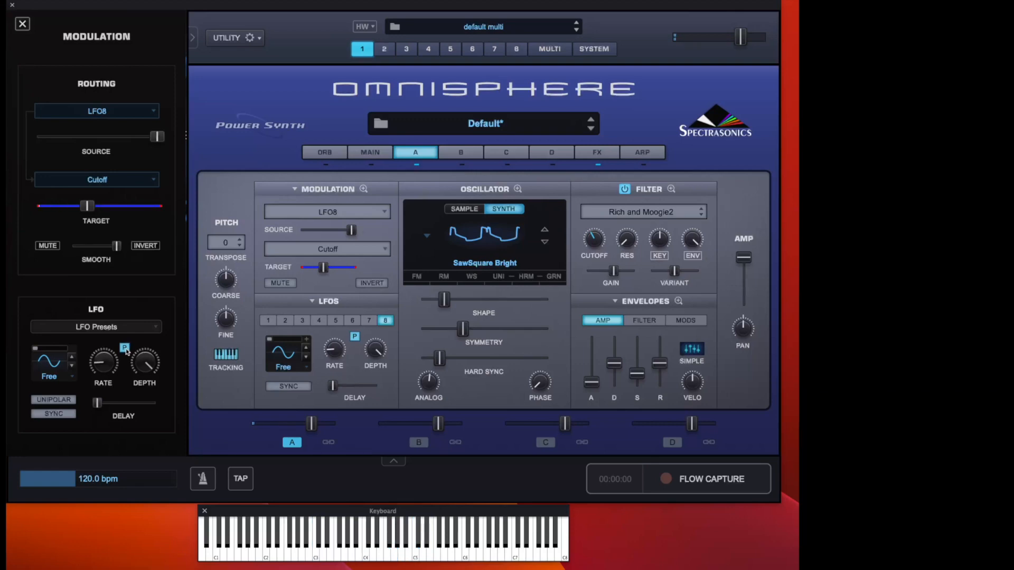
- Remove LFO8's modulation from the filter's Cutoff, and modulate the Fine pitch with LFO8 instead
right_click(596, 239)
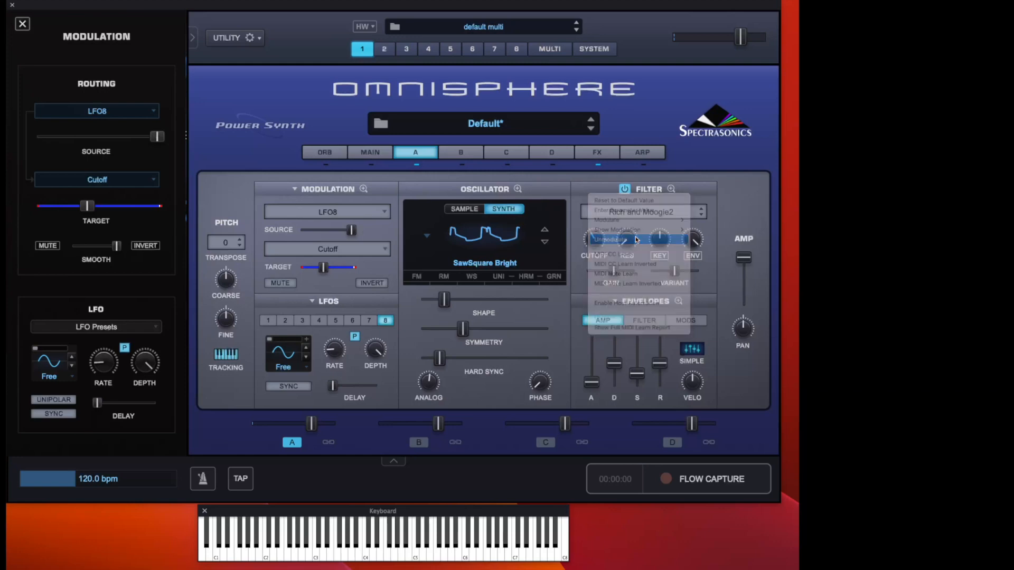
click(637, 240)
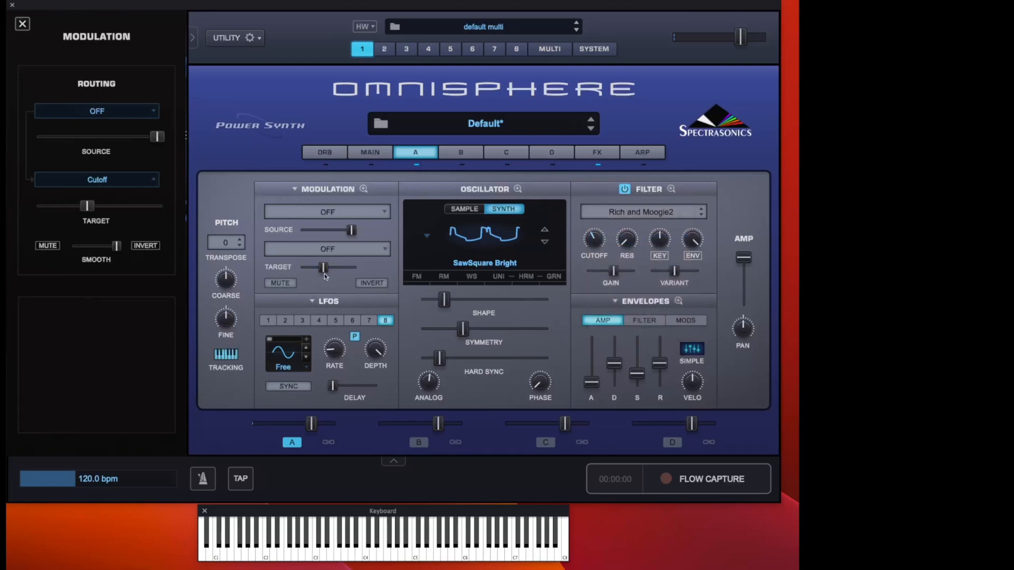
right_click(227, 320)
mouse_move(267, 305)
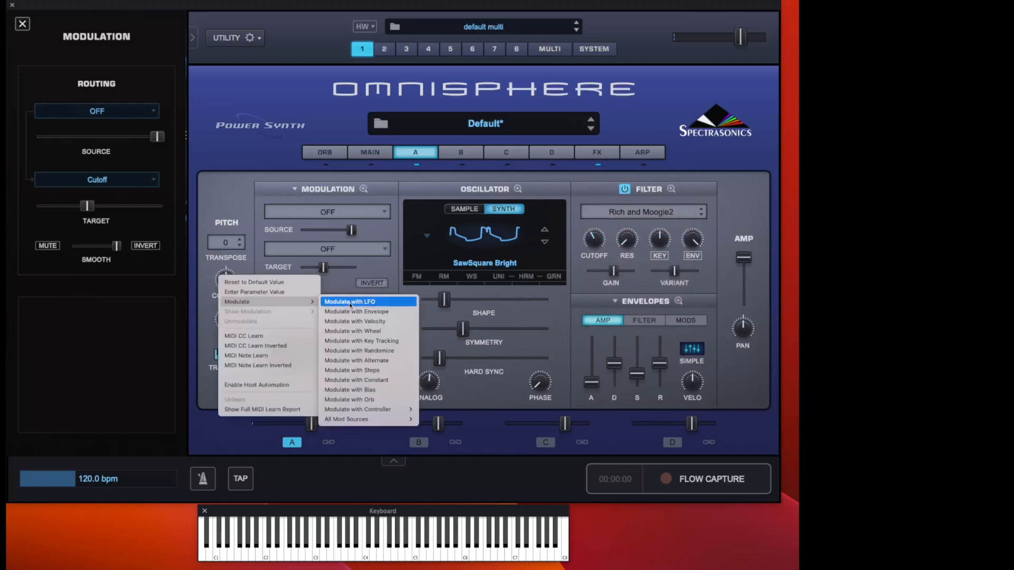
mouse_move(378, 420)
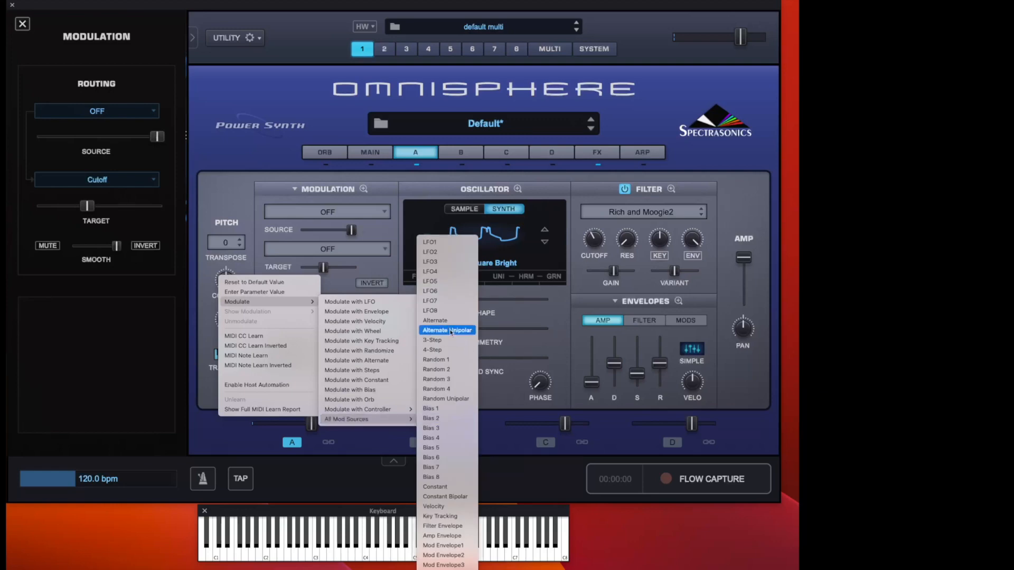
click(448, 311)
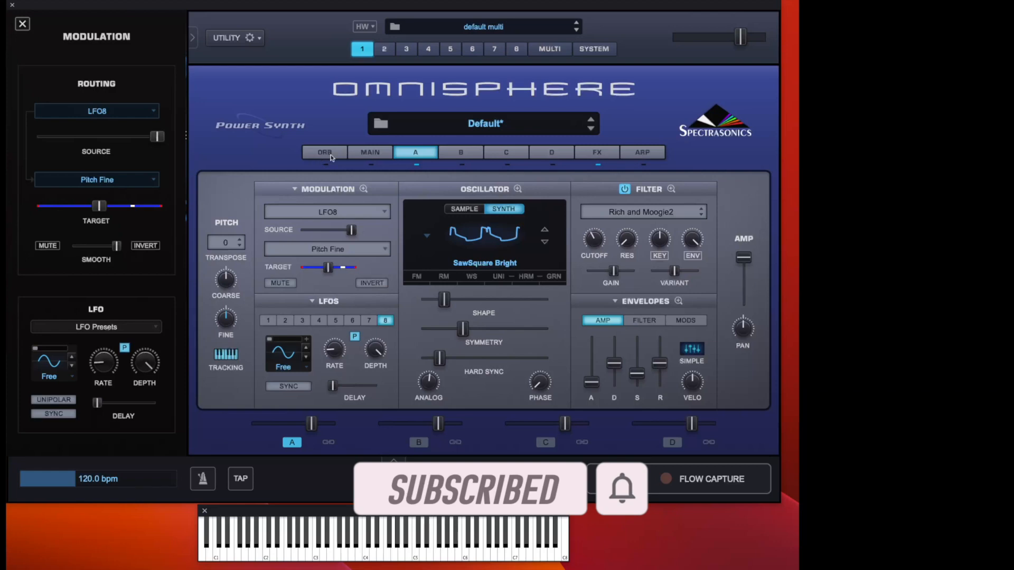
- Modulate the oscillator's Shape with LFO8
right_click(449, 299)
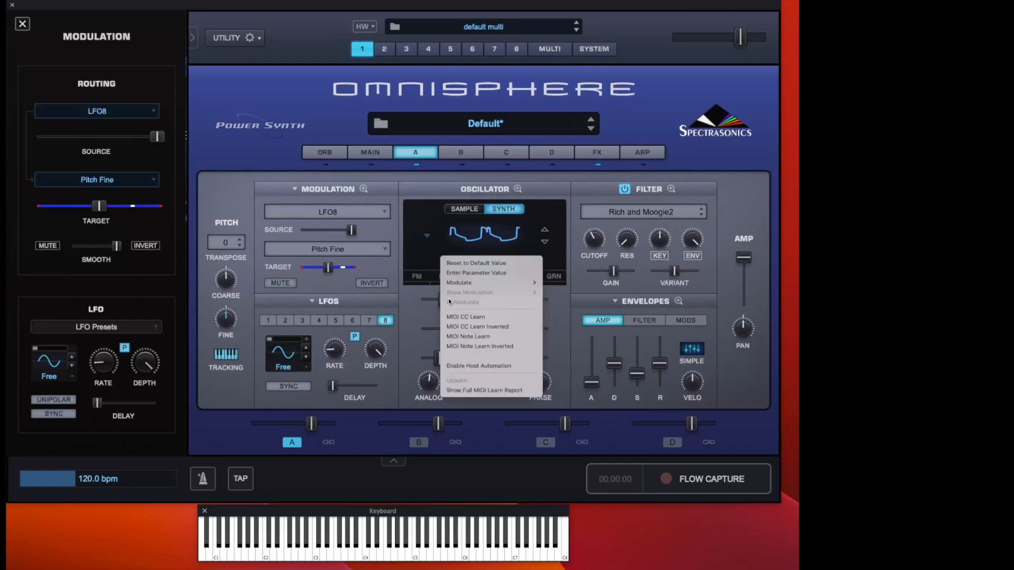
mouse_move(503, 287)
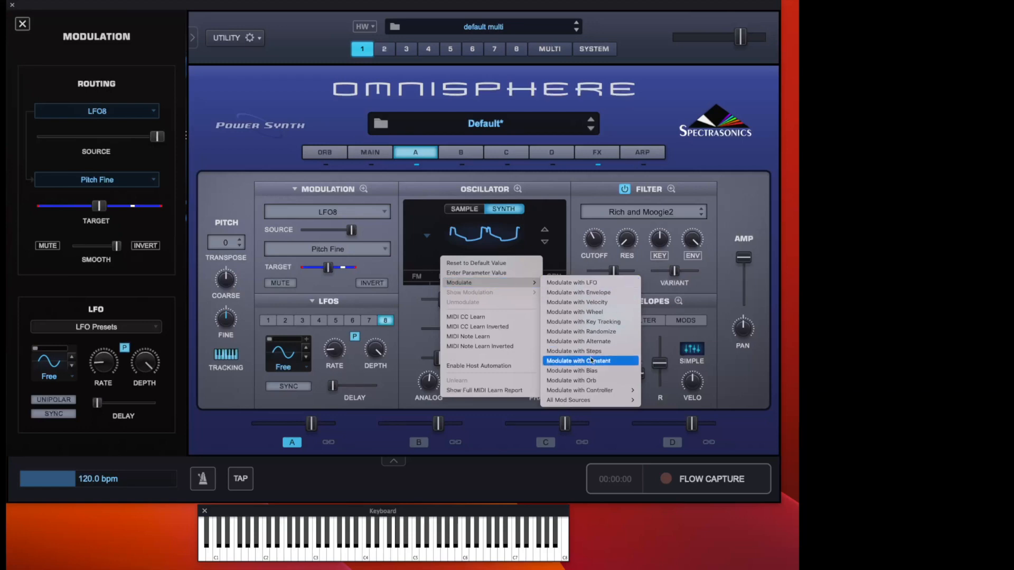
mouse_move(594, 395)
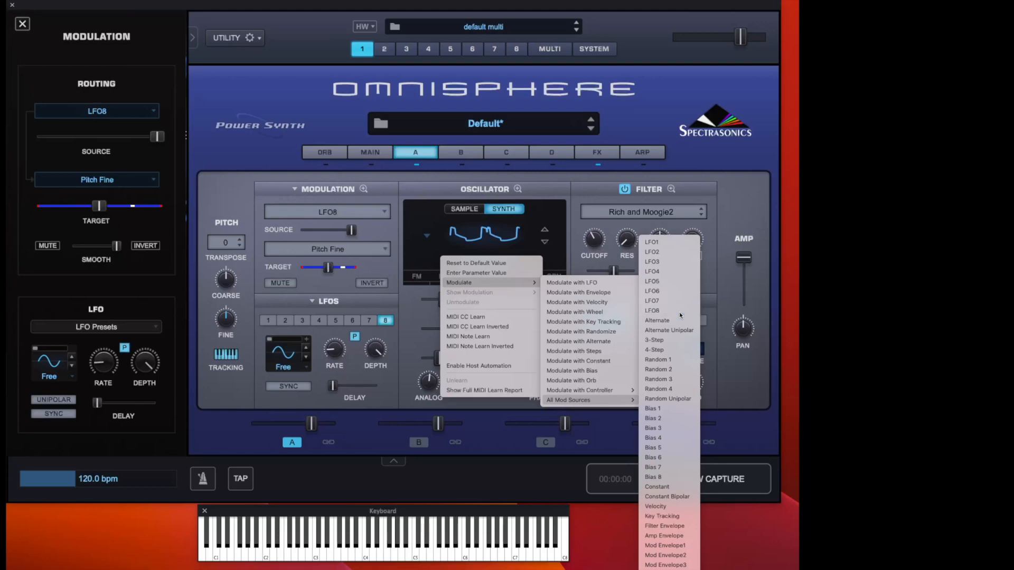
click(681, 316)
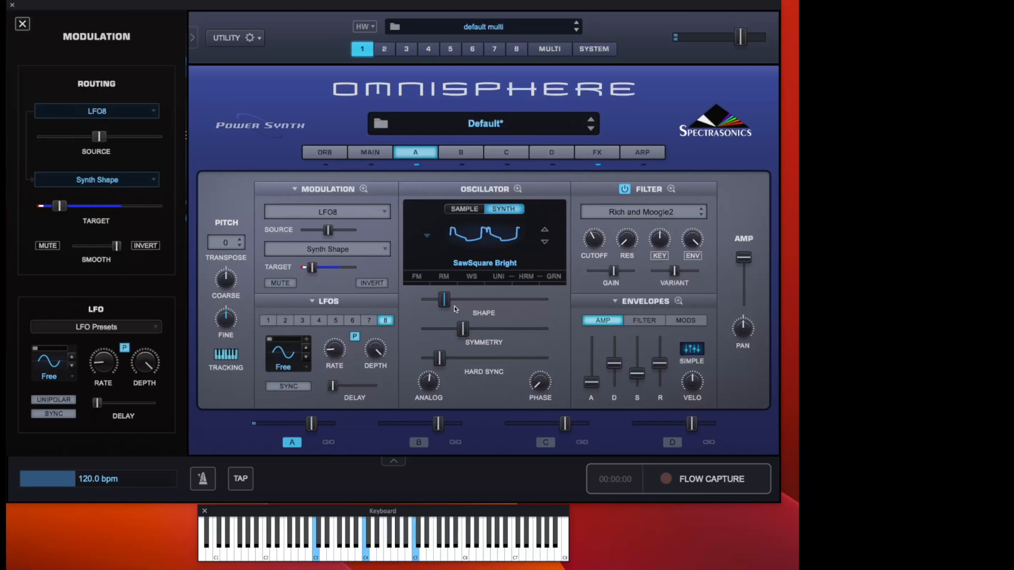
- Review the LFO8 routings in the mod matrix and adjust the Synth Shape target value, ending with it at minimum
click(365, 189)
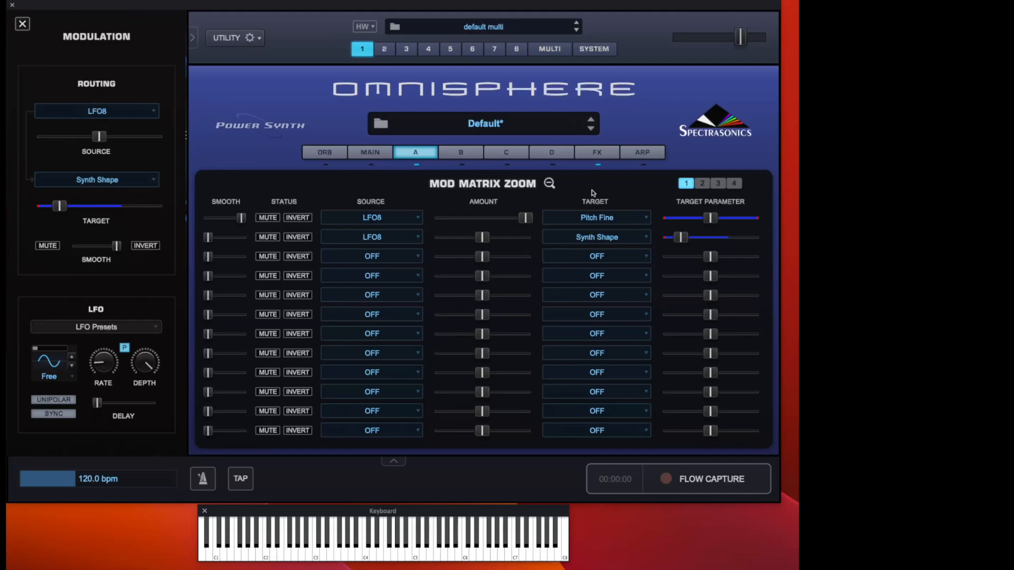
click(550, 184)
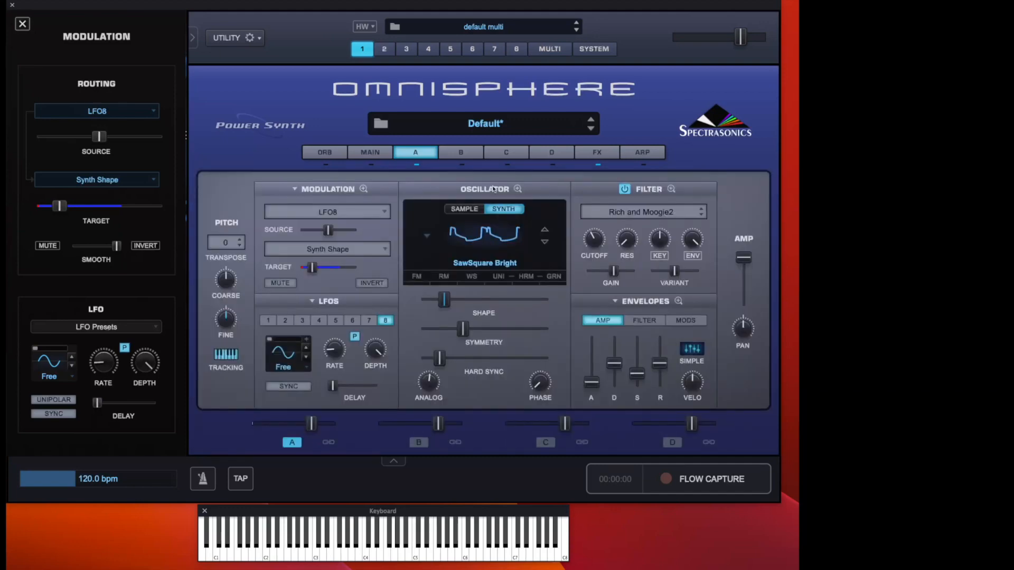
click(363, 189)
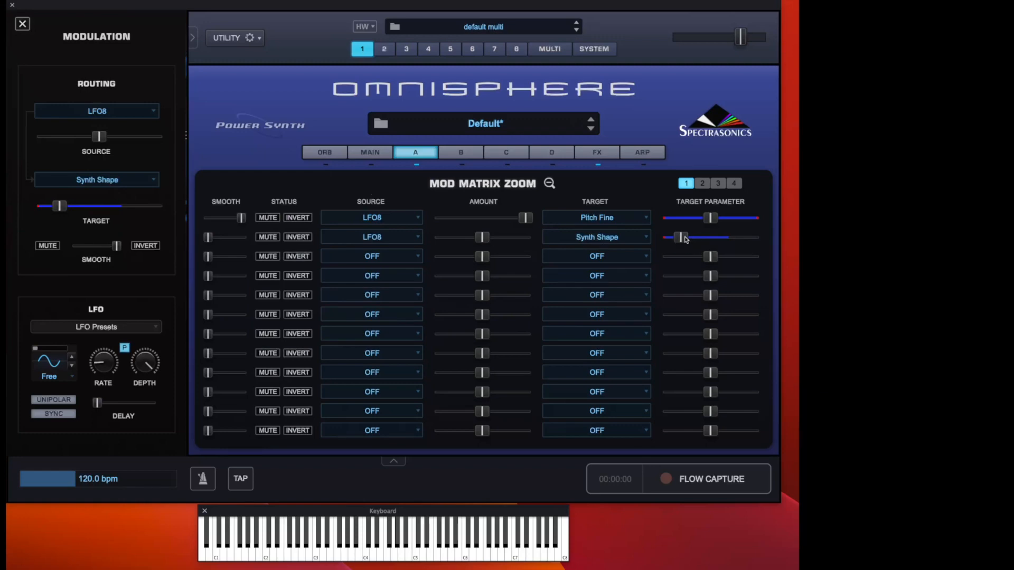
mouse_move(685, 238)
mouse_down()
mouse_move(721, 238)
mouse_move(687, 237)
mouse_move(699, 238)
mouse_up()
click(550, 184)
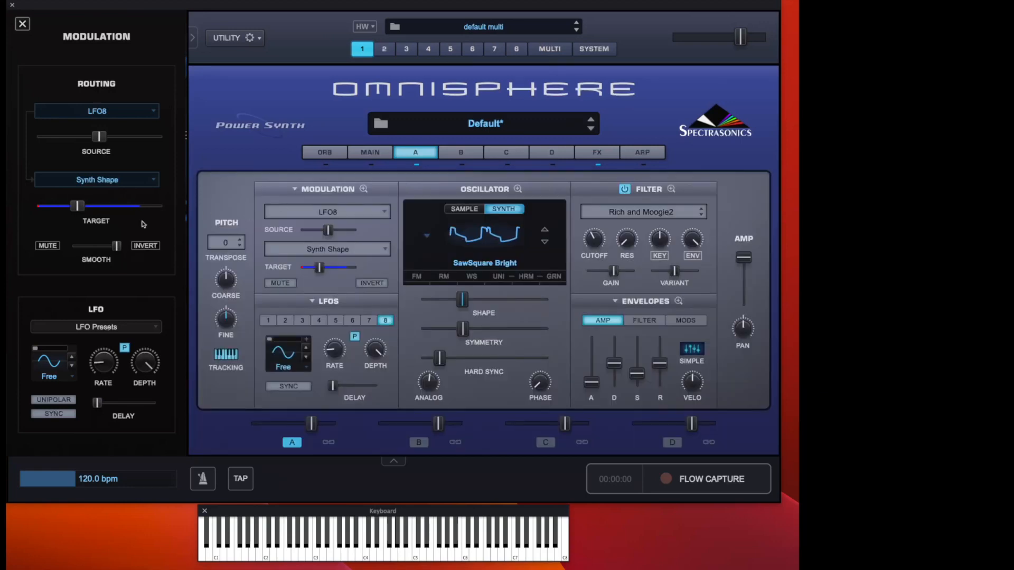
drag(77, 206, 15, 210)
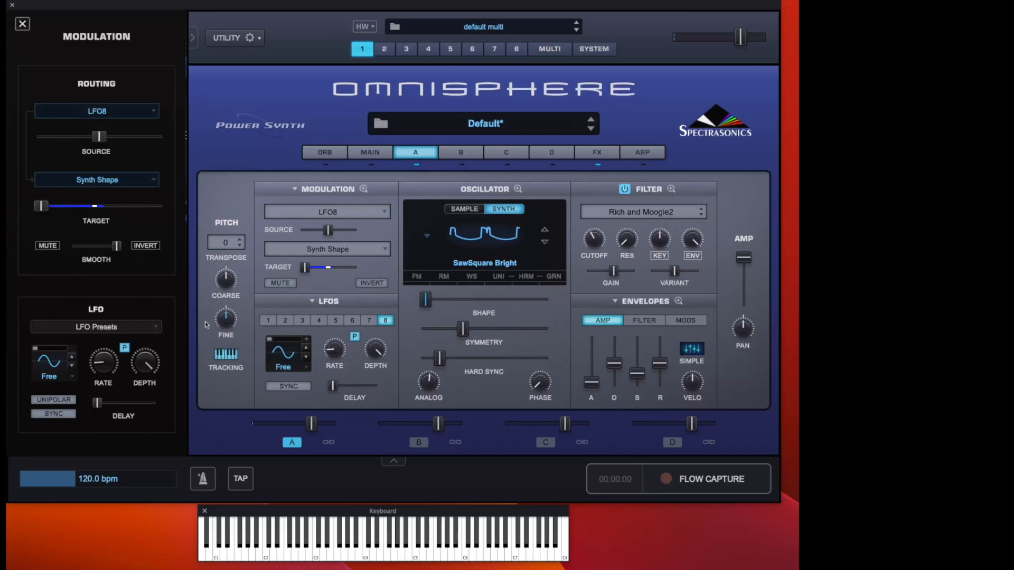
- Remove the modulation from the Fine pitch, and modulate the oscillator's Analog amount with LFO8
right_click(222, 322)
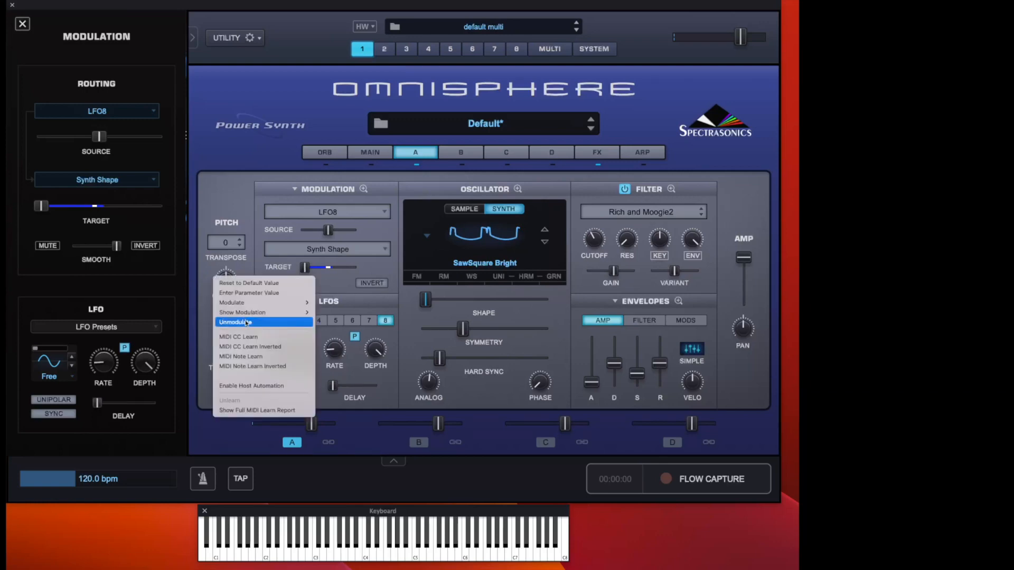
click(246, 323)
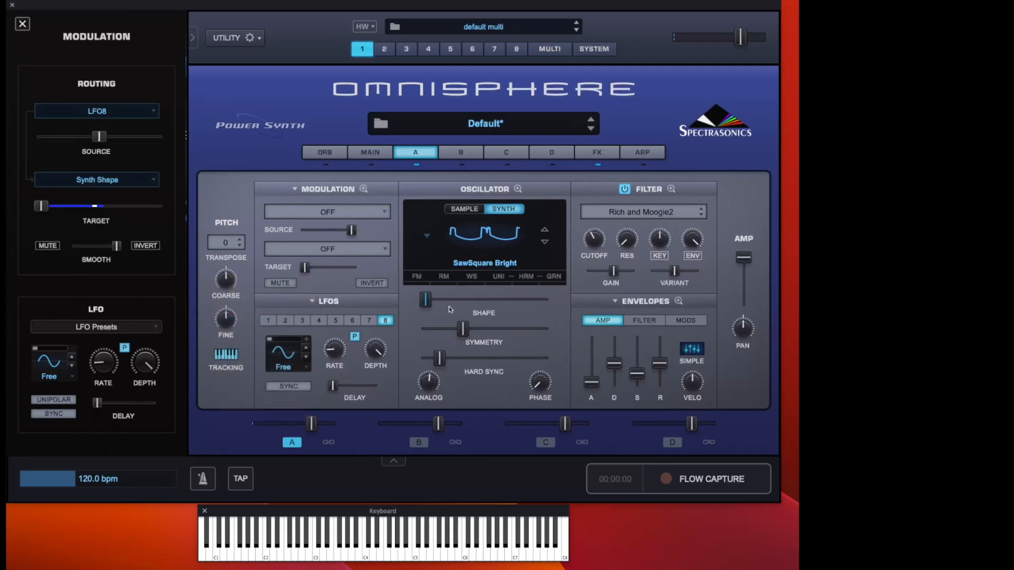
right_click(431, 386)
mouse_move(467, 368)
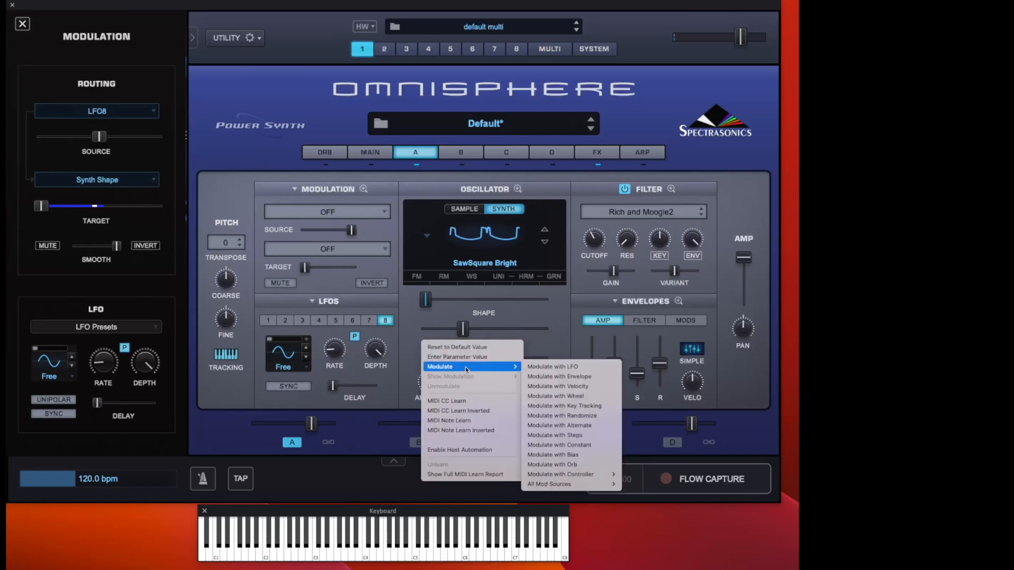
mouse_move(586, 485)
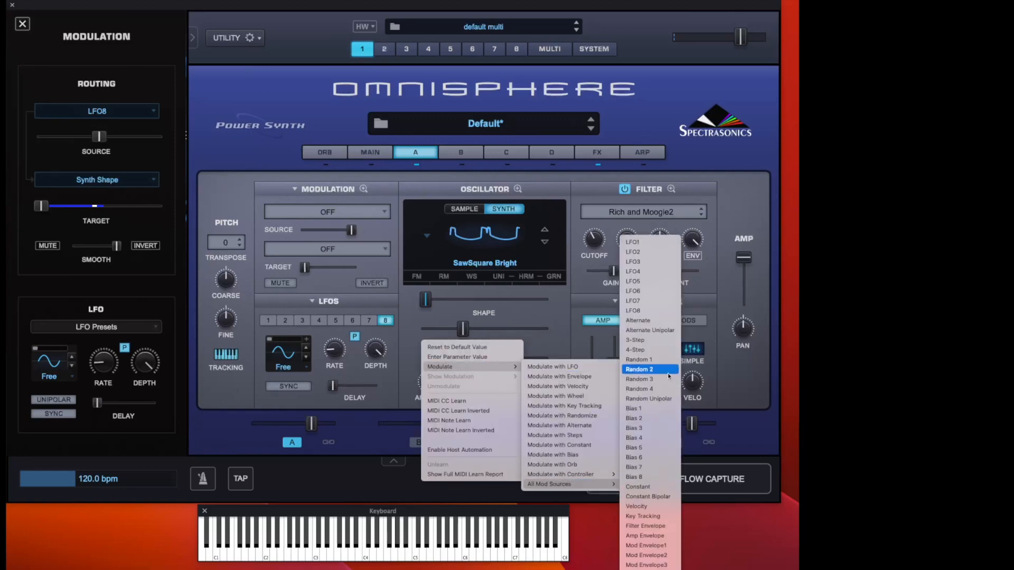
click(659, 312)
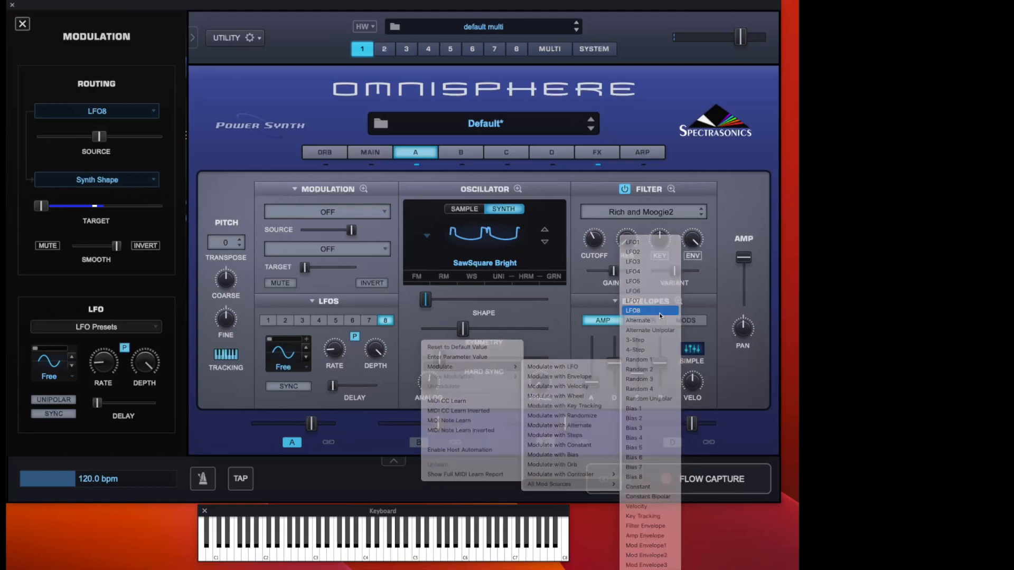